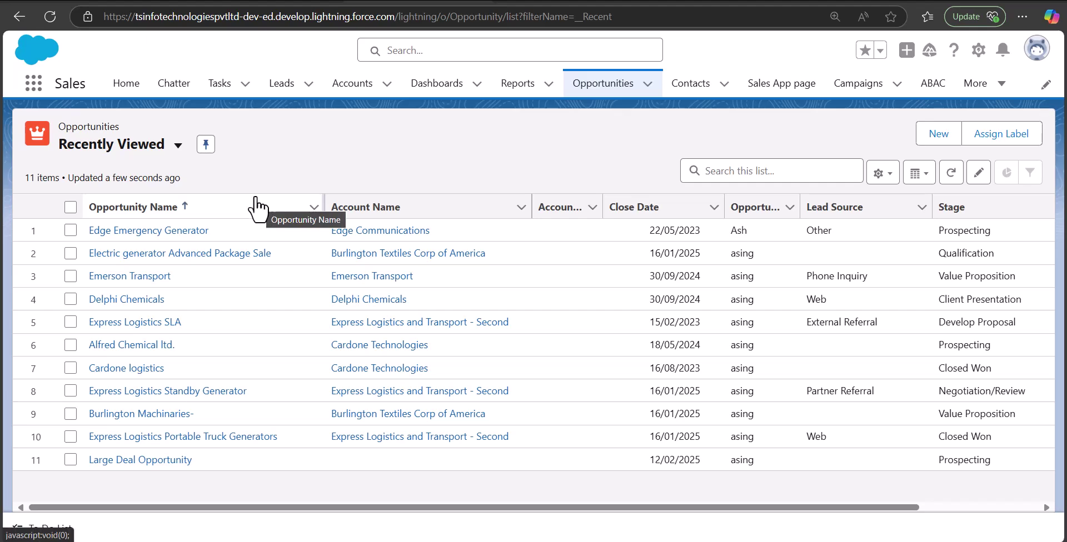
- Change the Opportunities list view from Recently Viewed to My Opportunities
click(178, 146)
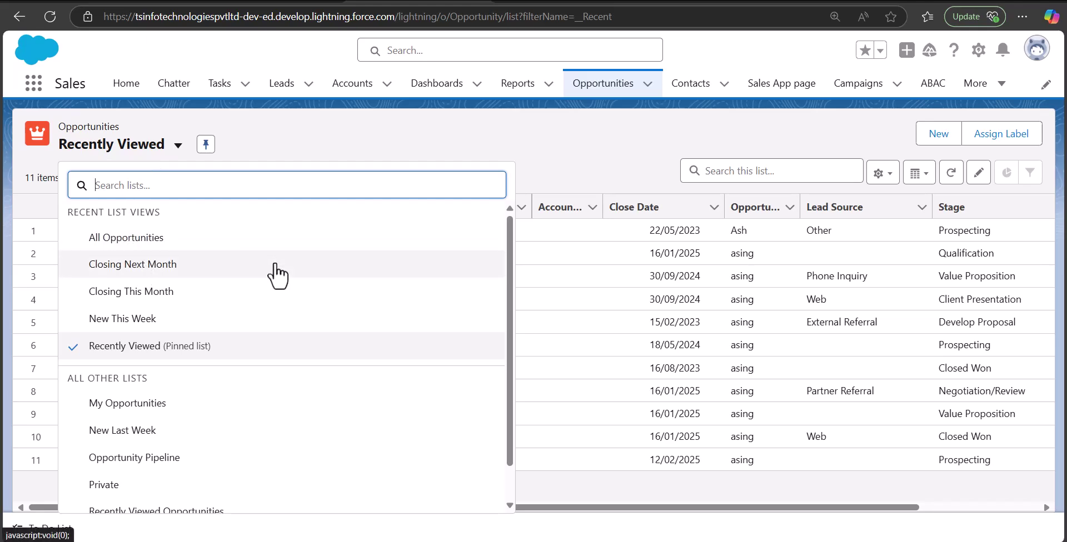
scroll(251, 333, down, 1)
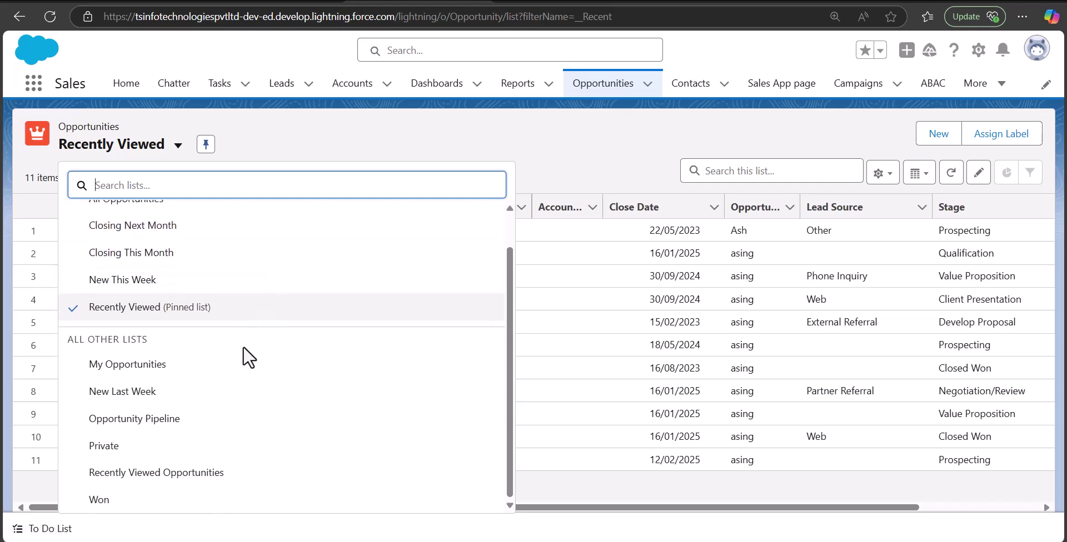
scroll(236, 349, up, 1)
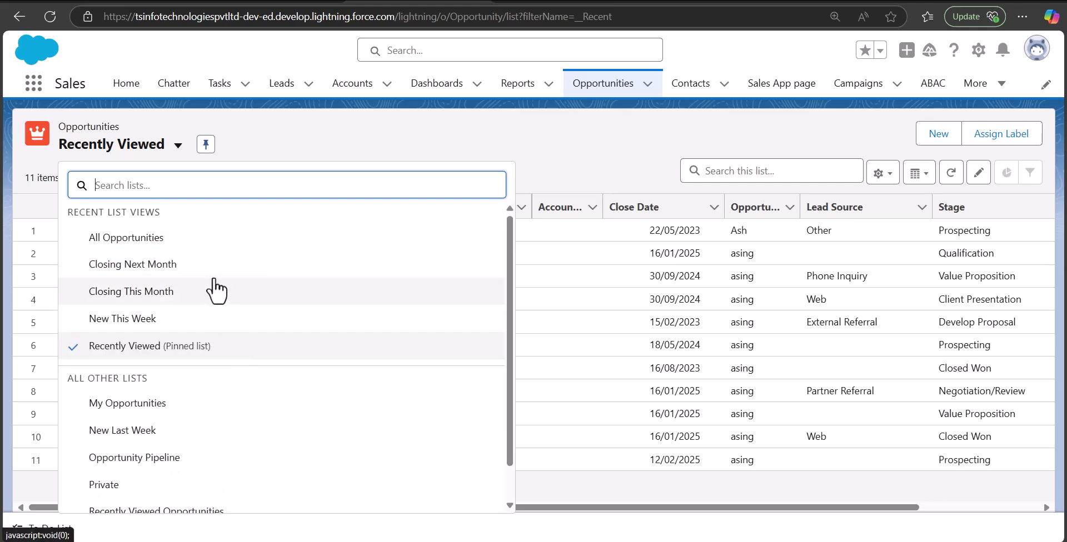
scroll(167, 347, down, 1)
click(134, 366)
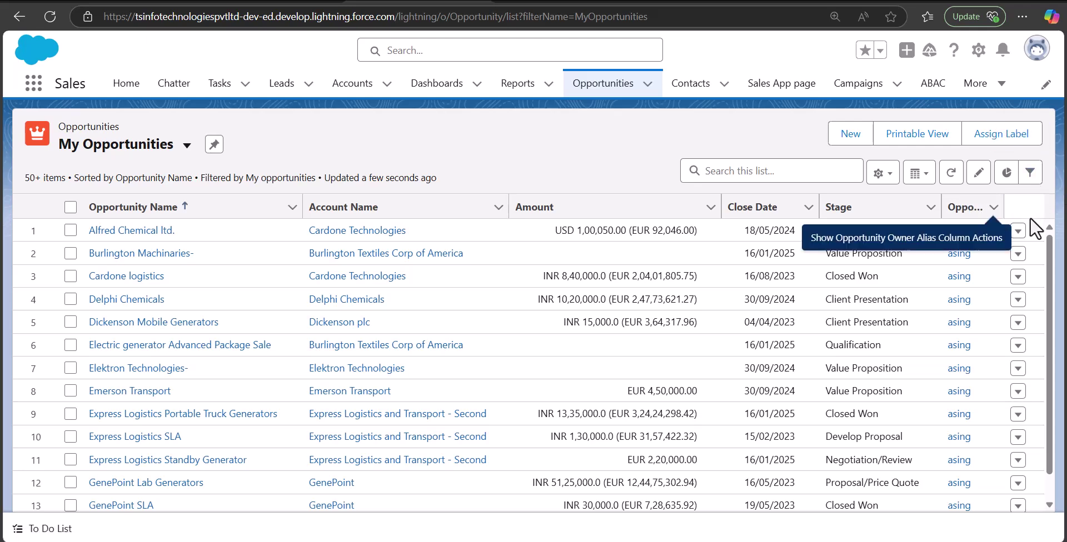
- Open and close List View Controls, then select and copy the opportunity rows from Alfred Chemical ltd. down
click(878, 174)
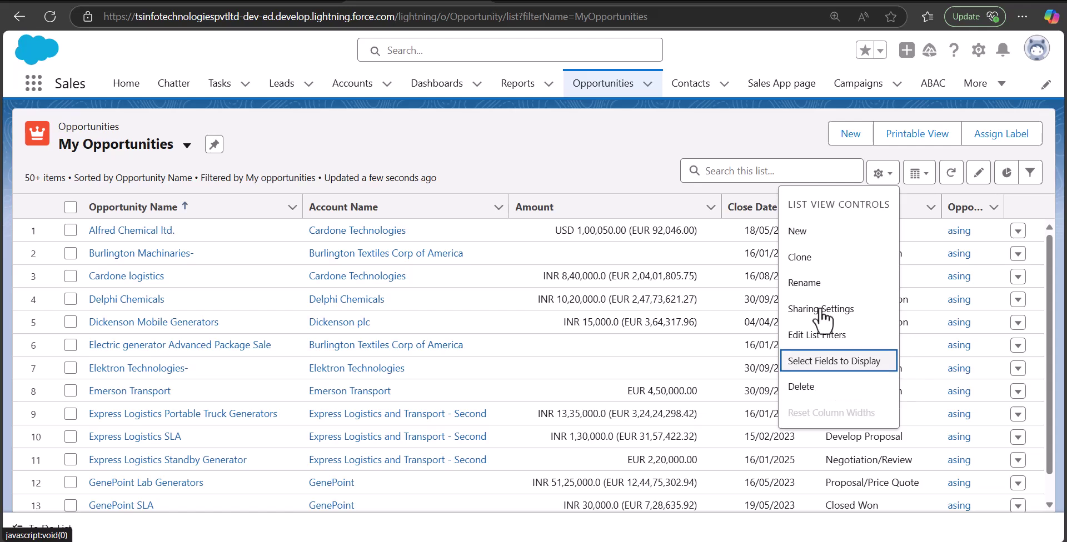
click(624, 134)
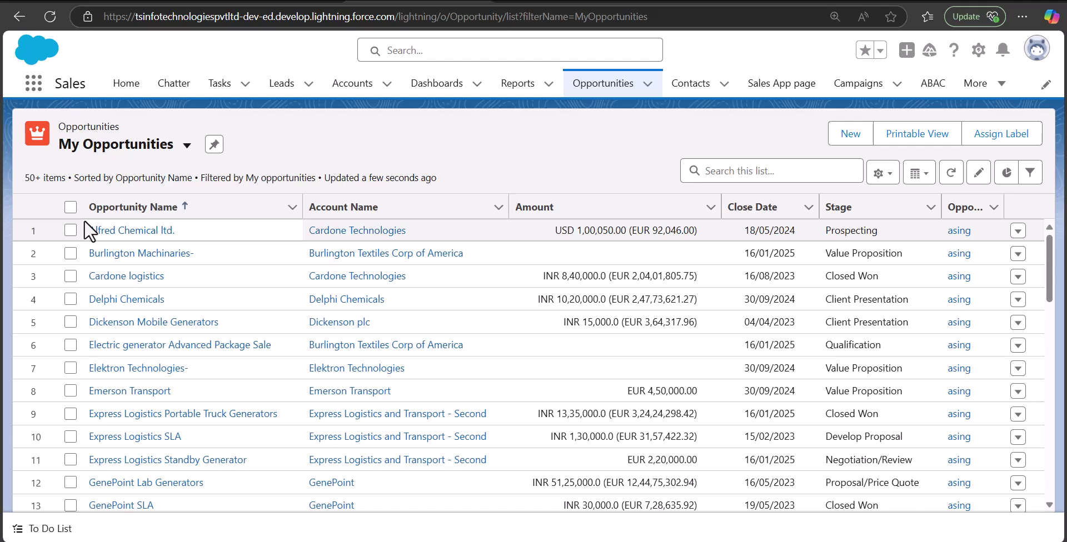
drag(84, 221, 981, 375)
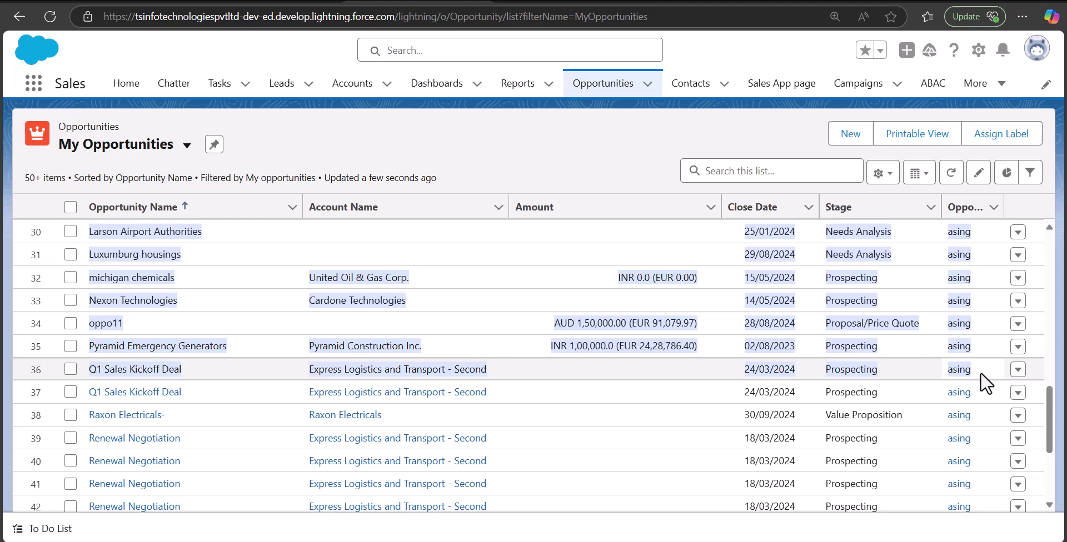
drag(982, 383, 983, 381)
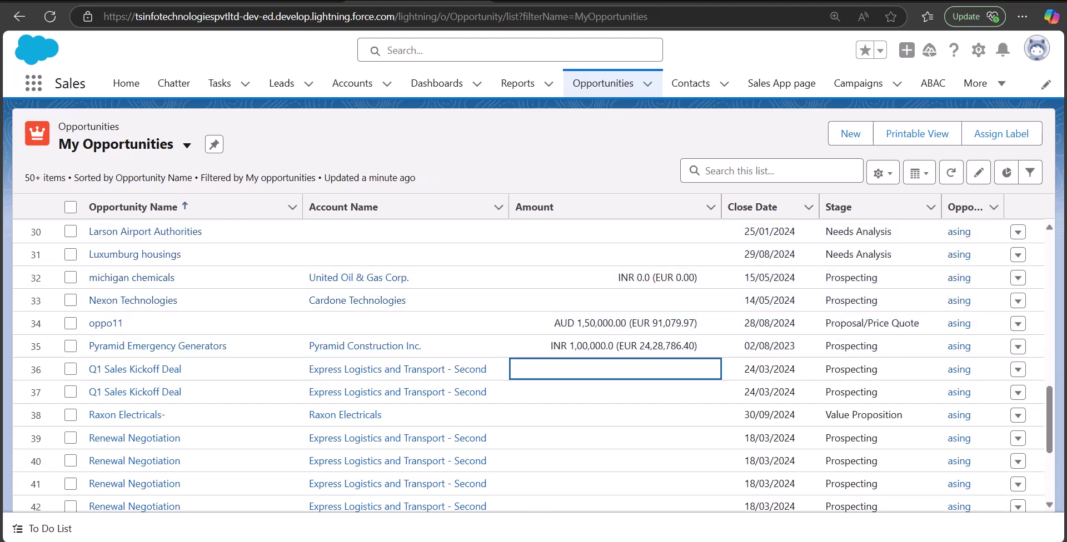
- Paste the copied opportunity rows into Excel Sheet1 from A1, accepting the size warning
mouse_move(534, 537)
click(150, 484)
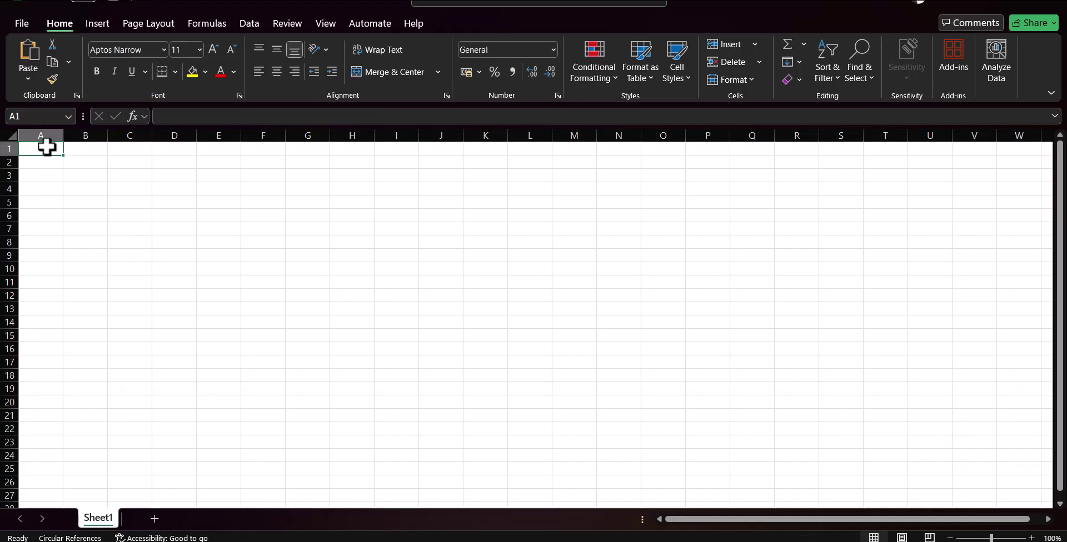
drag(45, 148, 746, 477)
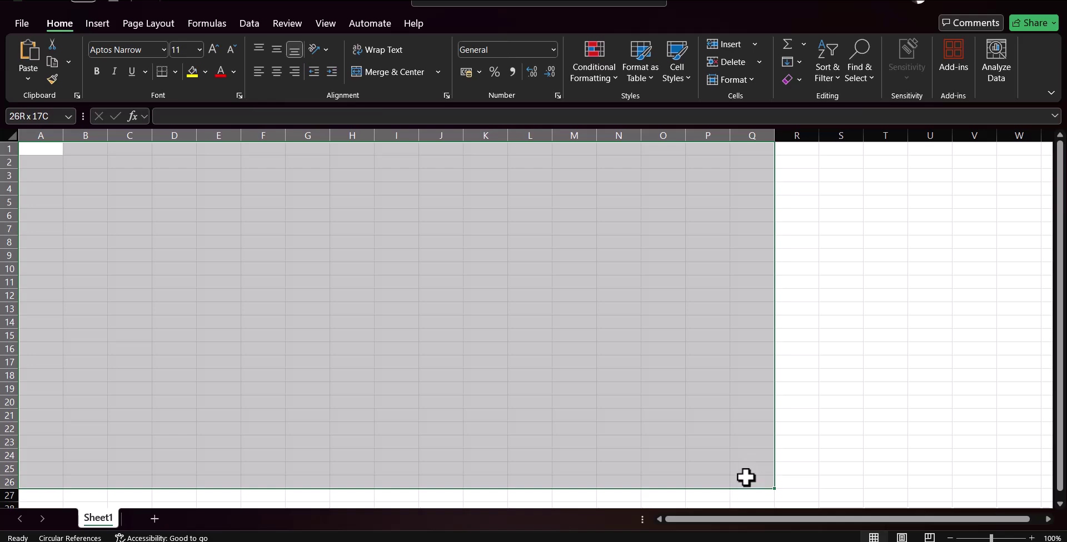
key(ctrl+v)
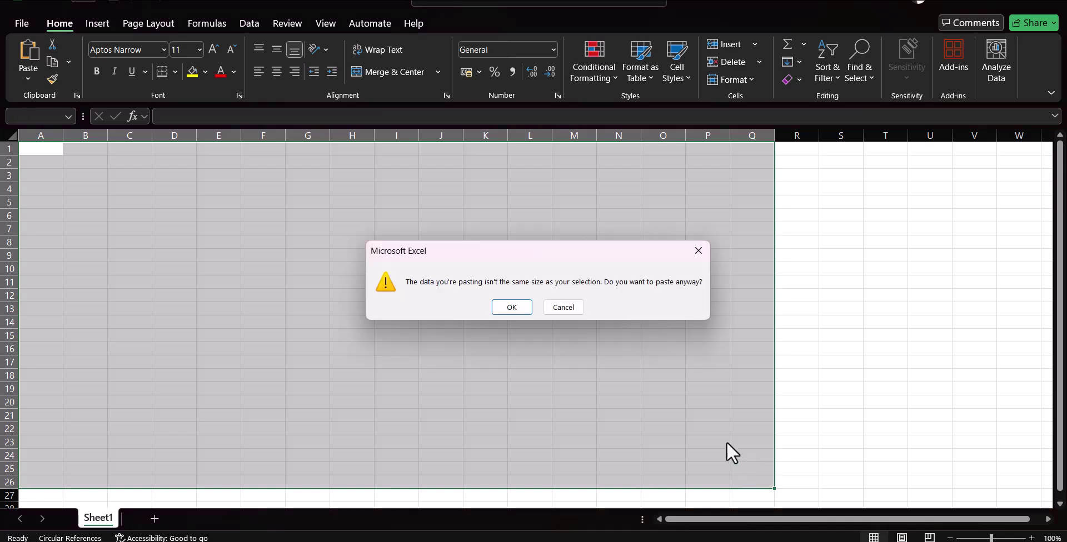
click(500, 307)
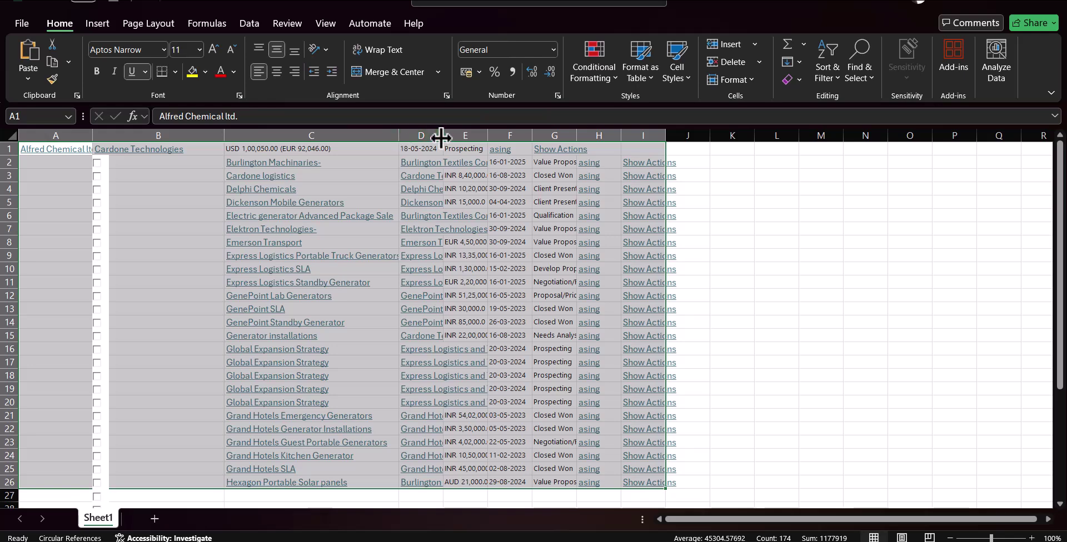
- Widen column D and the neighbouring column to fit their values, then return to A1
drag(443, 137, 499, 136)
drag(587, 136, 757, 133)
click(632, 495)
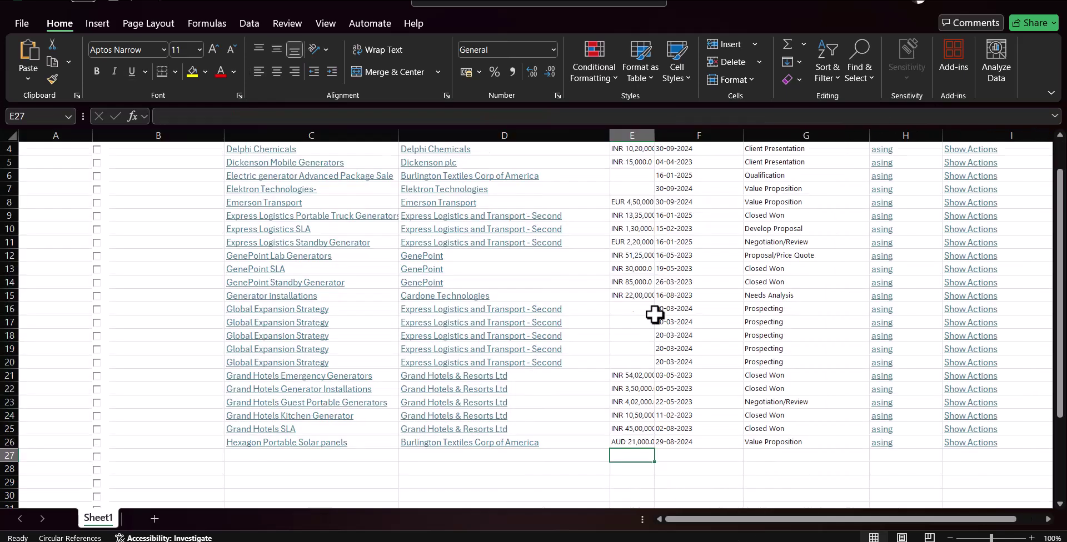
scroll(661, 295, up, 1)
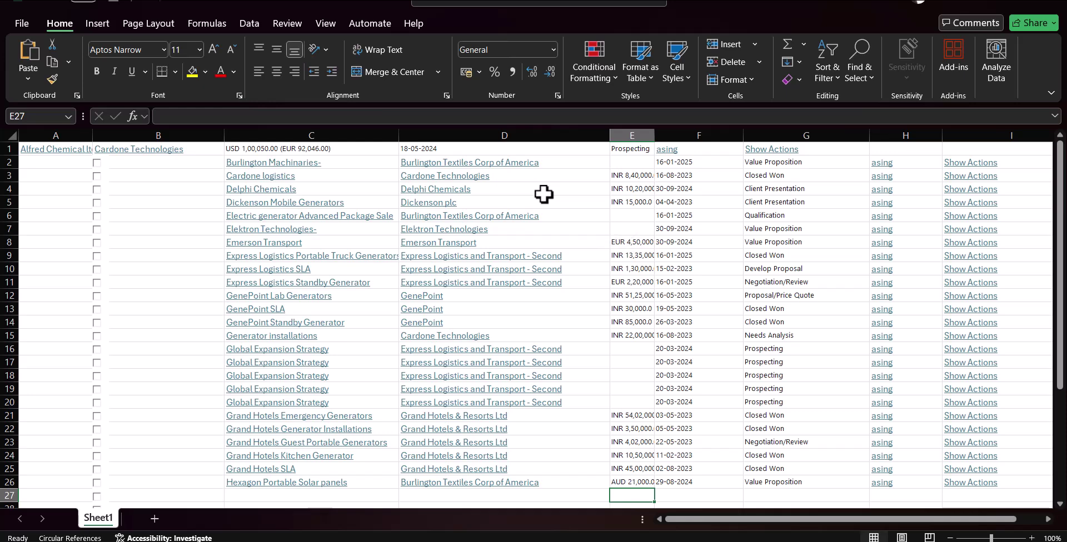
key(ctrl+Home)
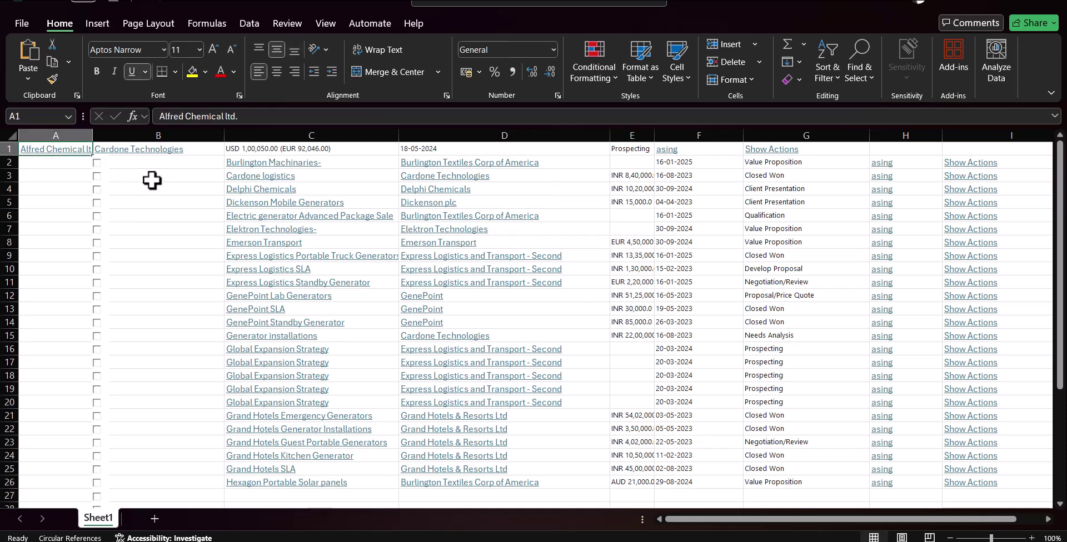
scroll(152, 180, down, 5)
scroll(151, 180, up, 5)
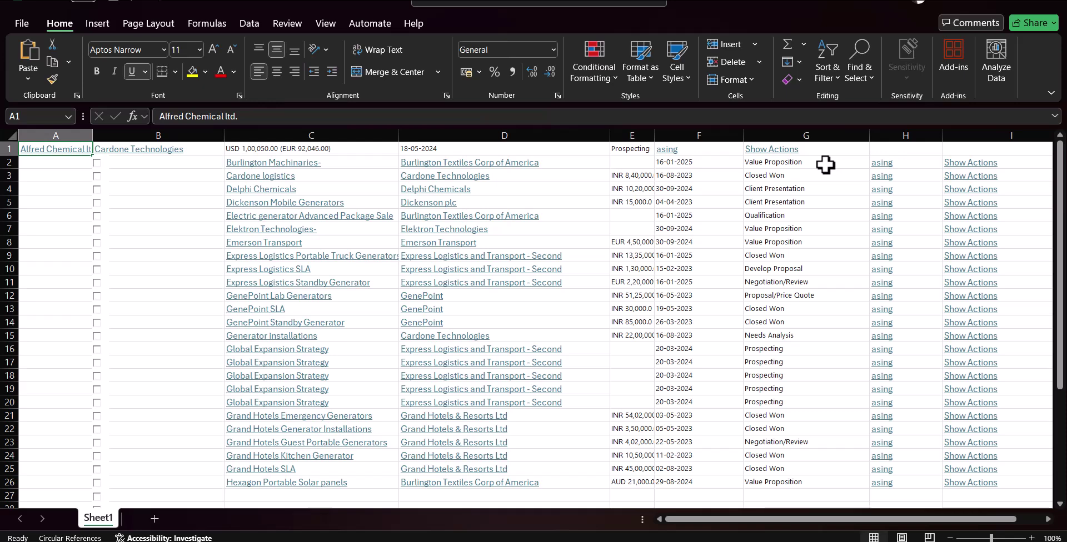
- Back in Salesforce, switch to Salesforce Classic from the profile menu
mouse_move(412, 541)
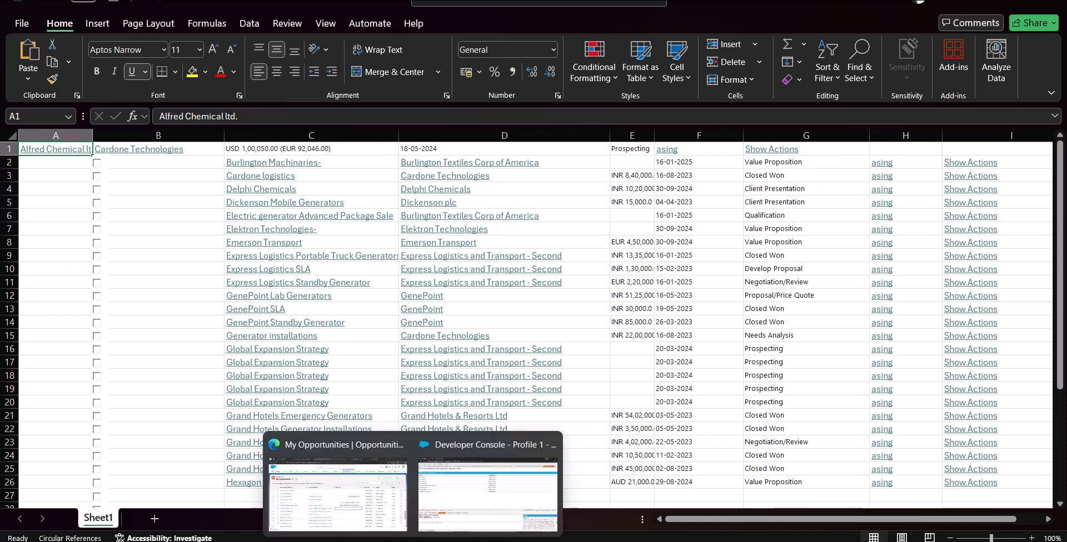
click(383, 519)
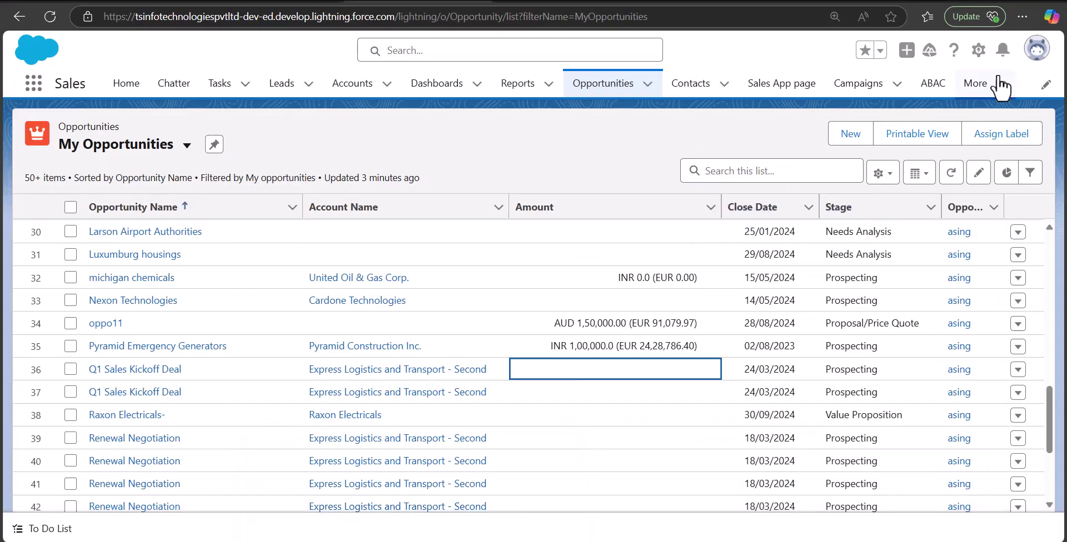
click(1034, 61)
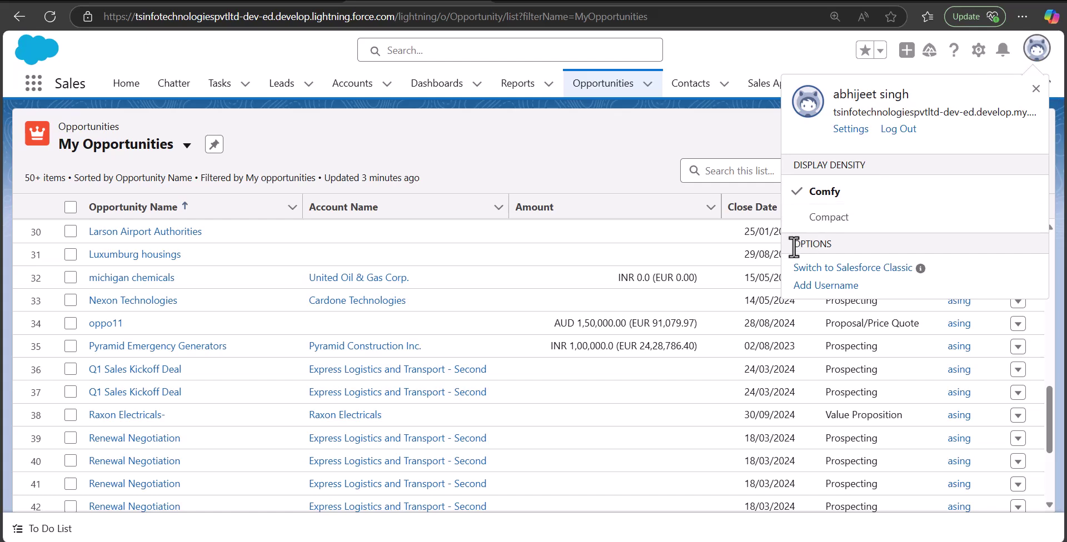
click(817, 269)
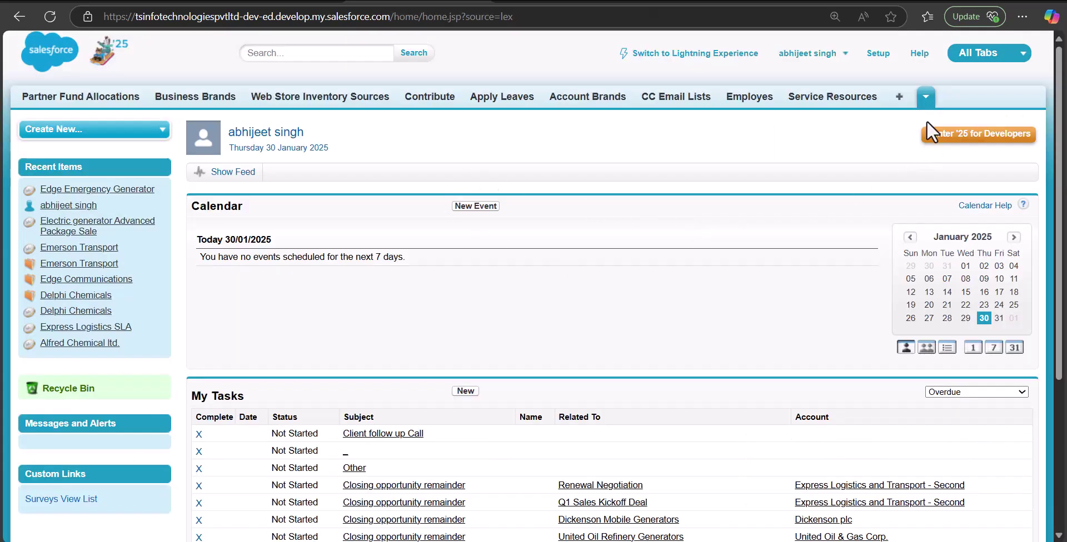
- Open the Opportunities home page from the All Tabs list
click(899, 99)
scroll(673, 288, down, 6)
click(674, 285)
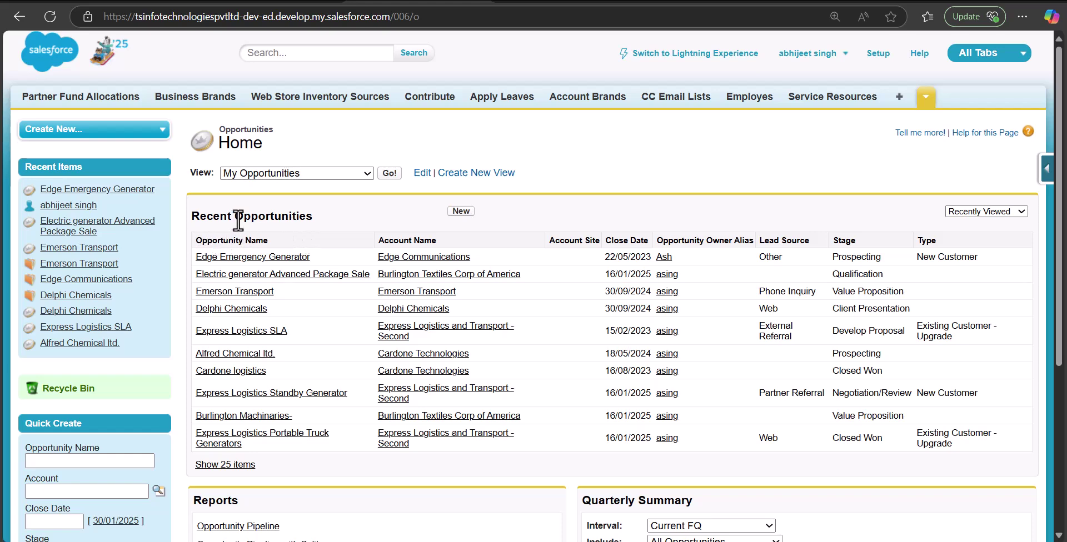
- Load the My Opportunities view with Go, showing all 68 records
click(350, 172)
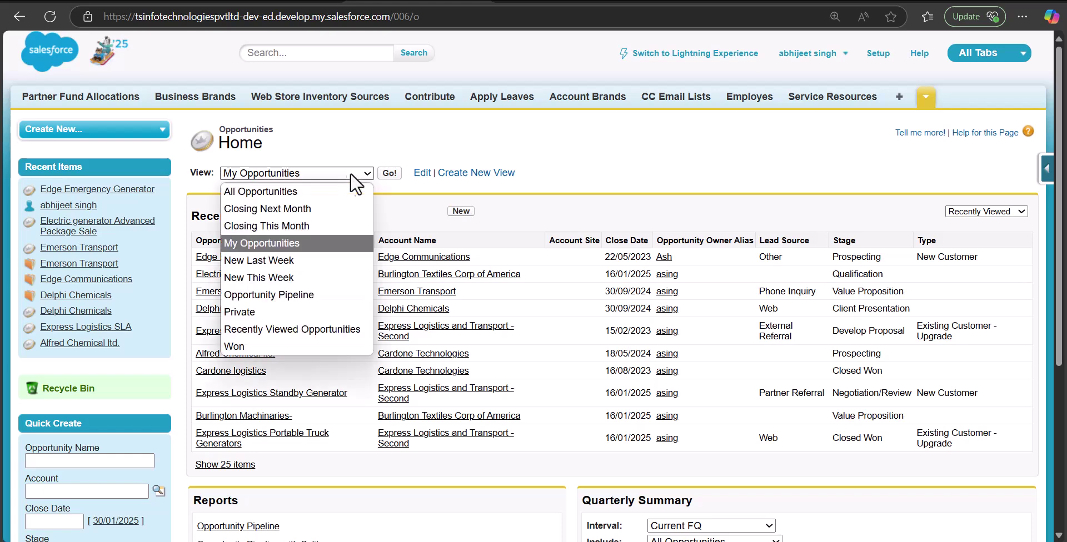
click(285, 248)
click(395, 174)
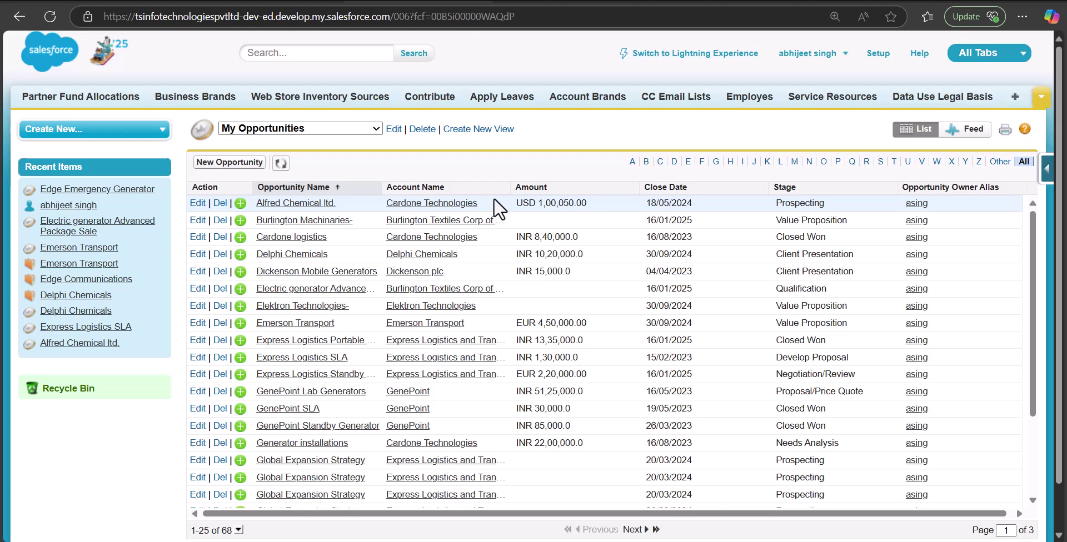
- Copy all rows from the My Opportunities Printable View, then open Excel's start page
click(1004, 133)
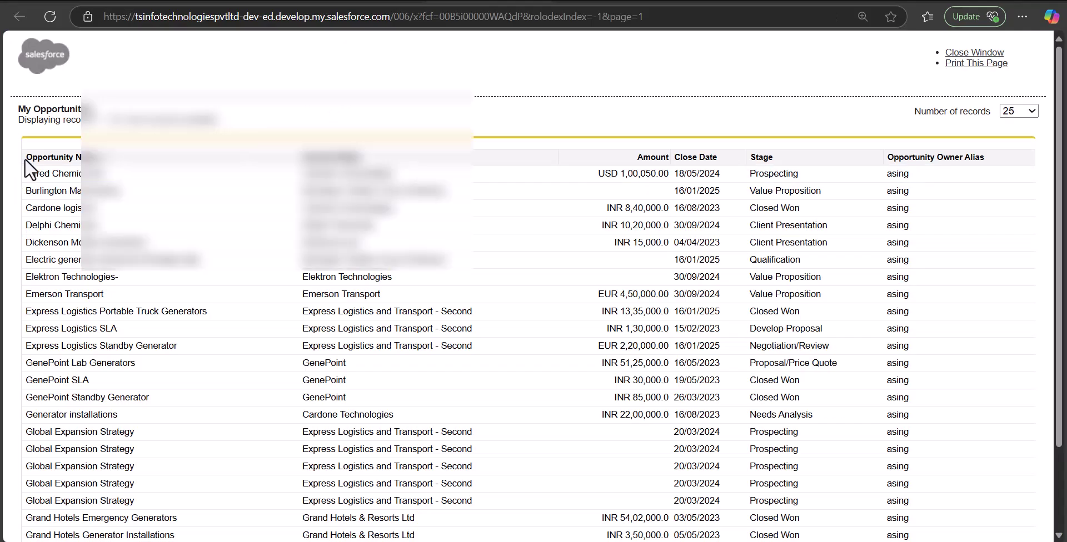
drag(37, 161, 924, 481)
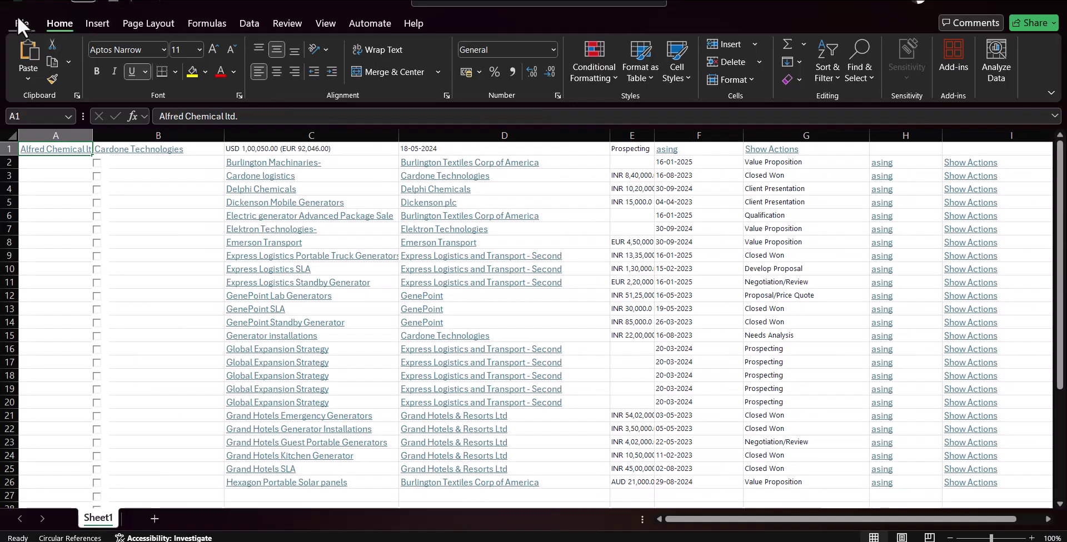
click(18, 22)
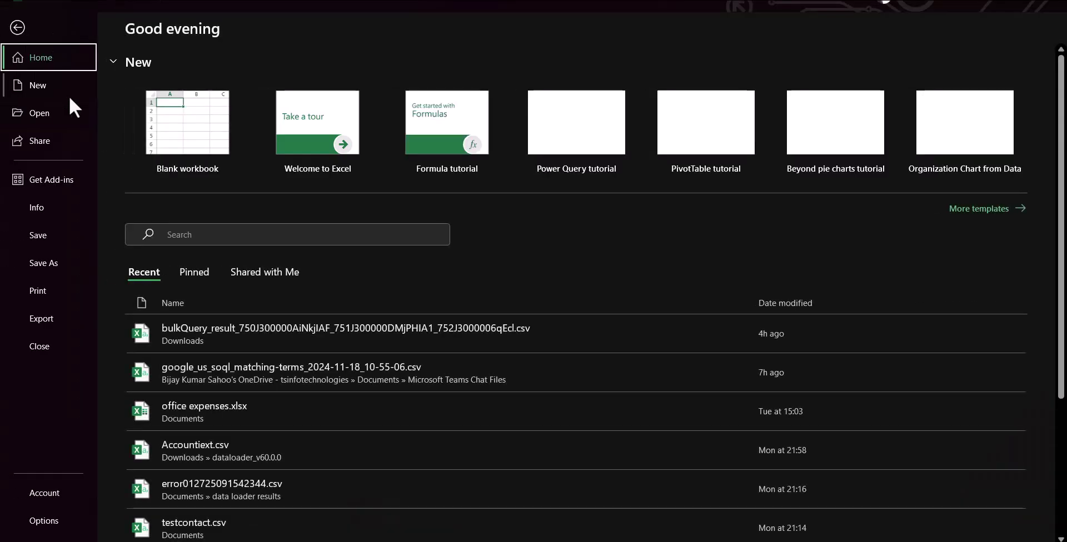
- Paste the Classic opportunity rows into a new blank workbook and widen columns A and C
click(204, 117)
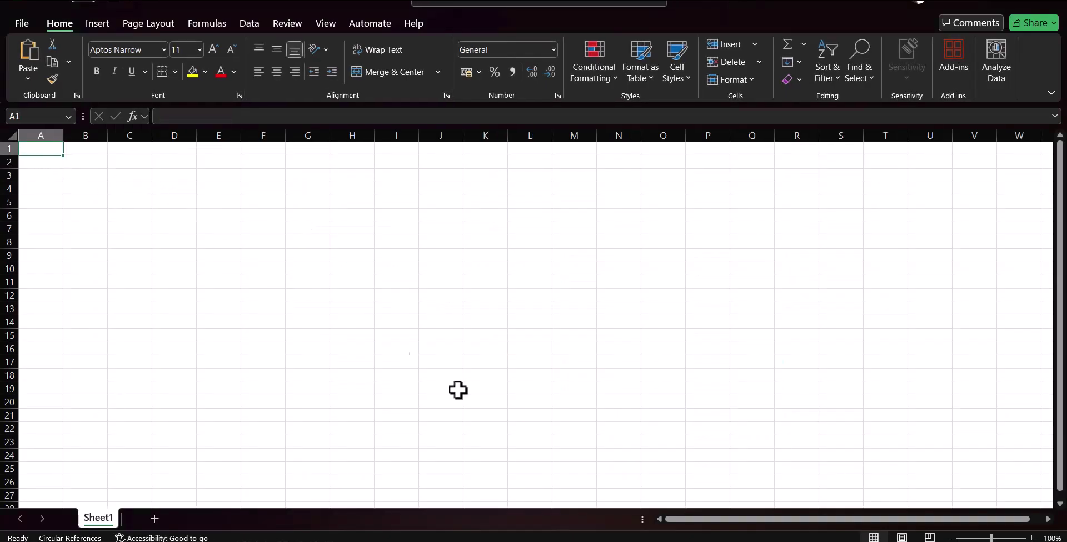
key(ctrl+v)
click(498, 311)
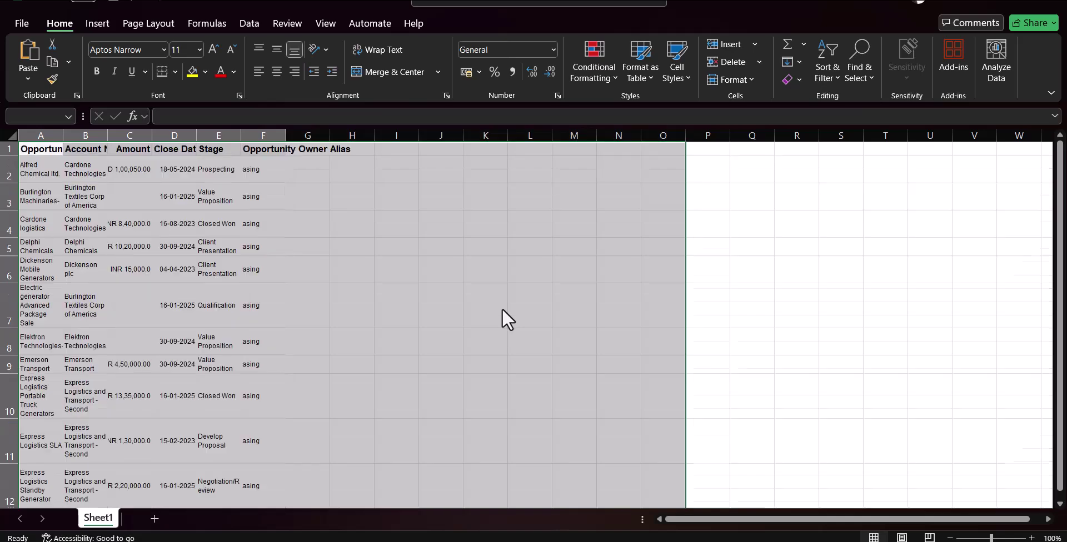
drag(63, 135, 672, 135)
drag(513, 134, 577, 135)
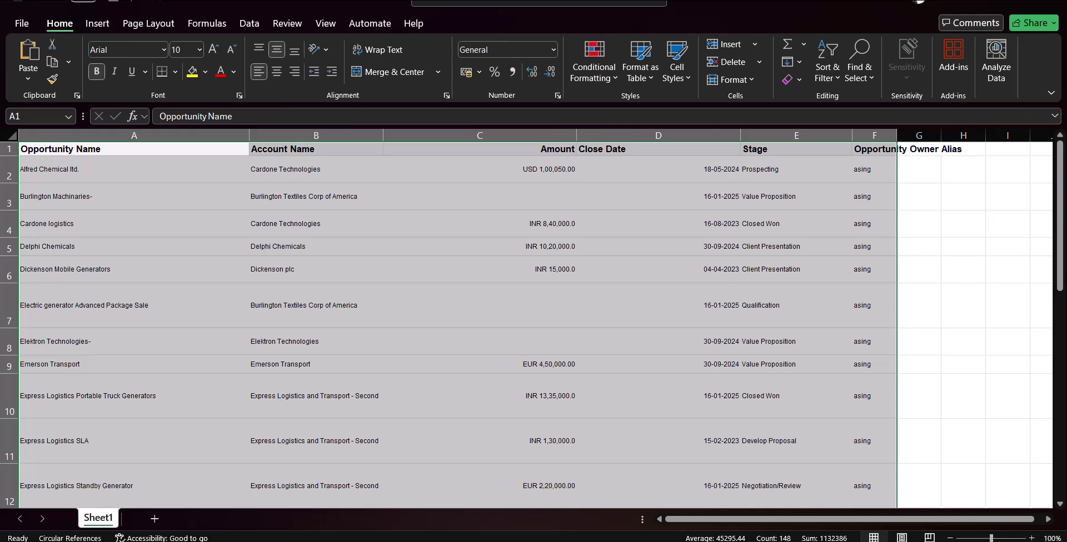
click(561, 489)
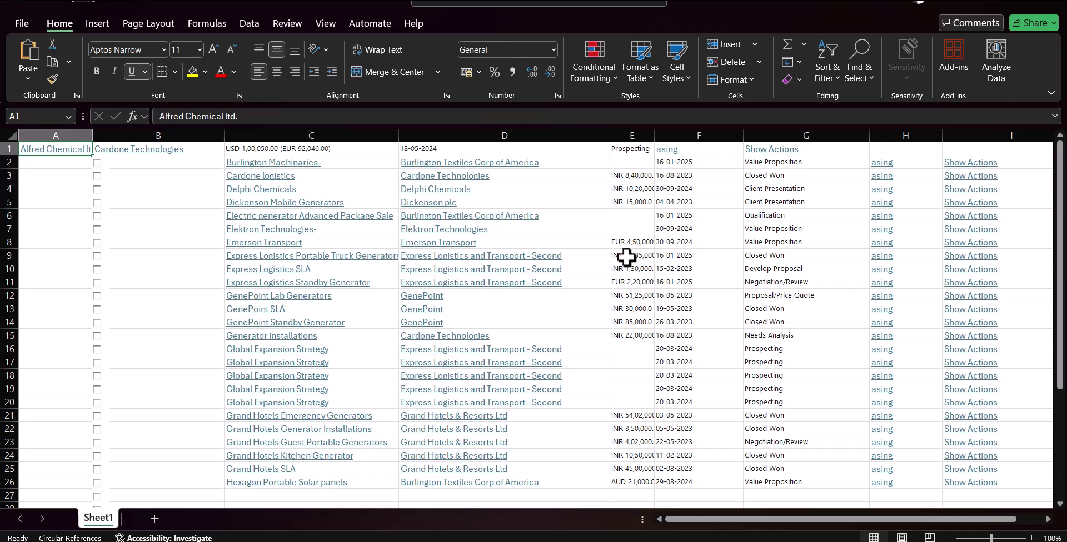
- In Book3, select cell C7 and widen column F to fit Opportunity Owner Alias
mouse_move(547, 539)
click(981, 494)
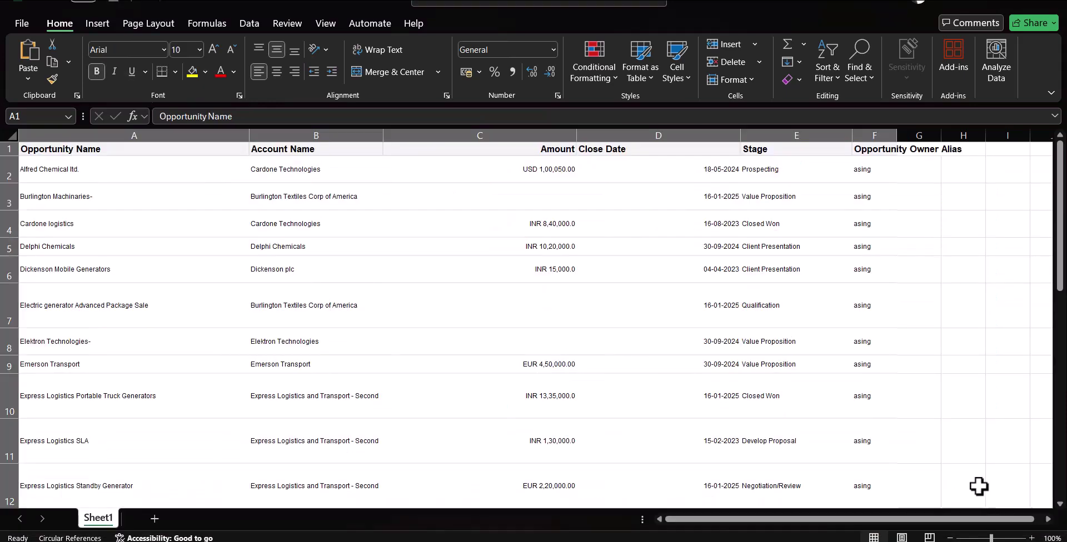
click(460, 305)
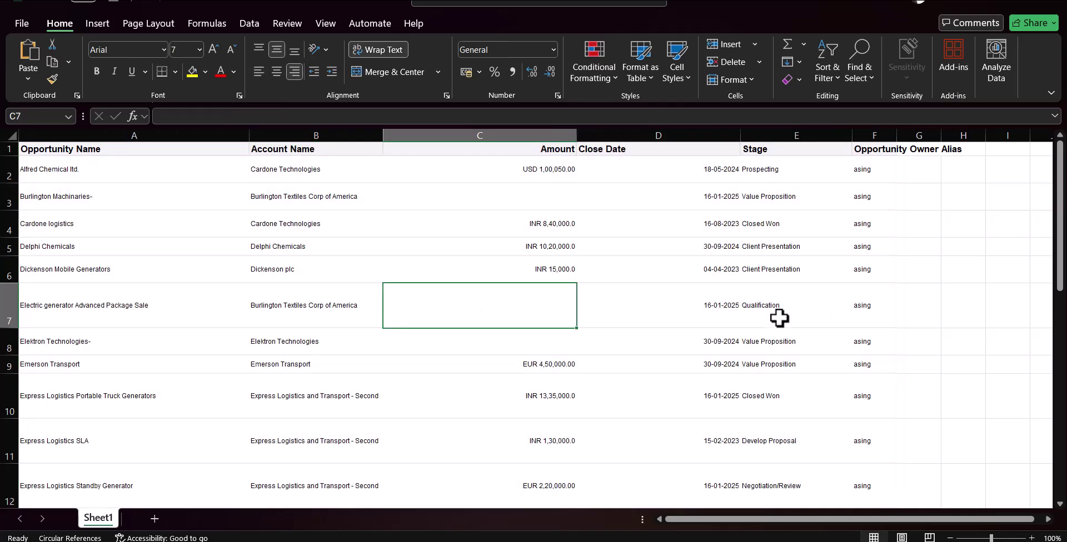
drag(896, 134, 942, 134)
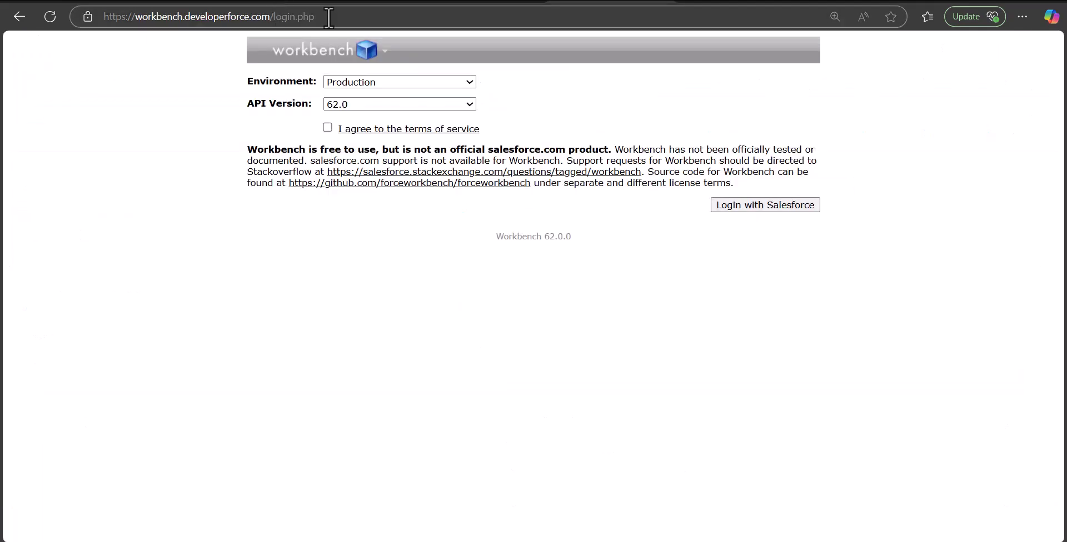
- Go to workbench.developerforce.com/login.php, agree to the terms, and log in with Salesforce
drag(329, 16, 132, 11)
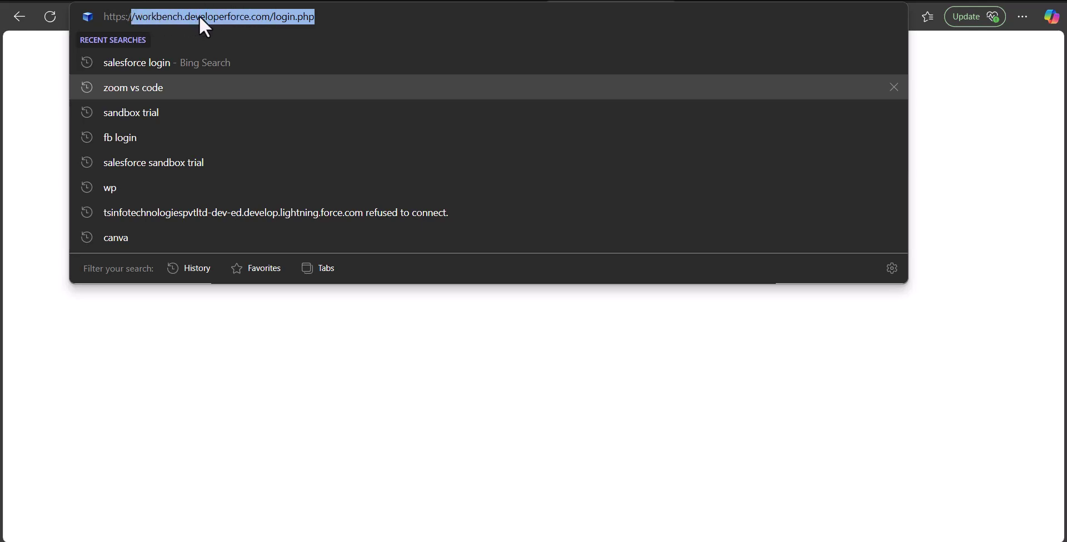
click(428, 353)
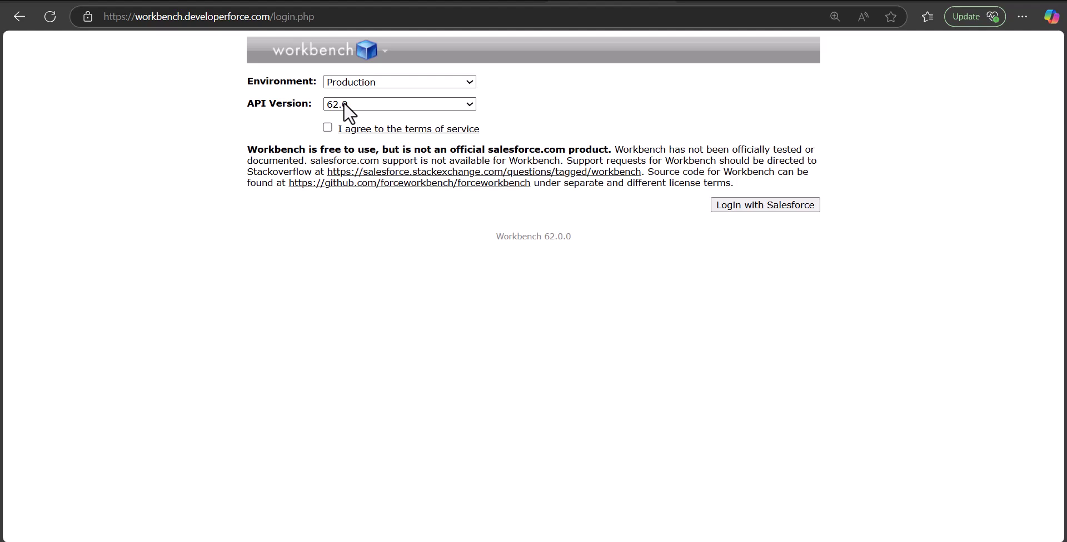
click(326, 128)
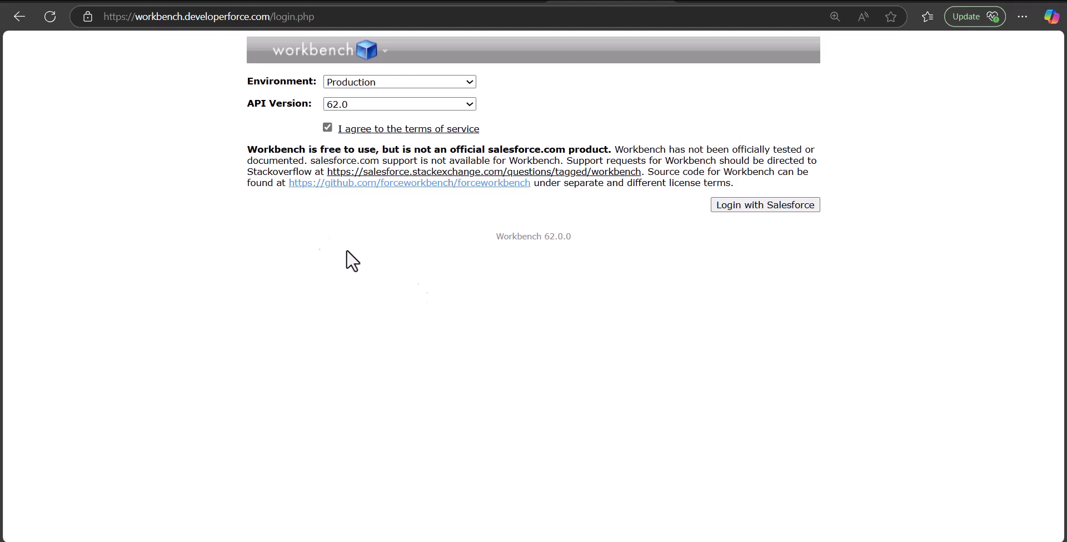
click(771, 207)
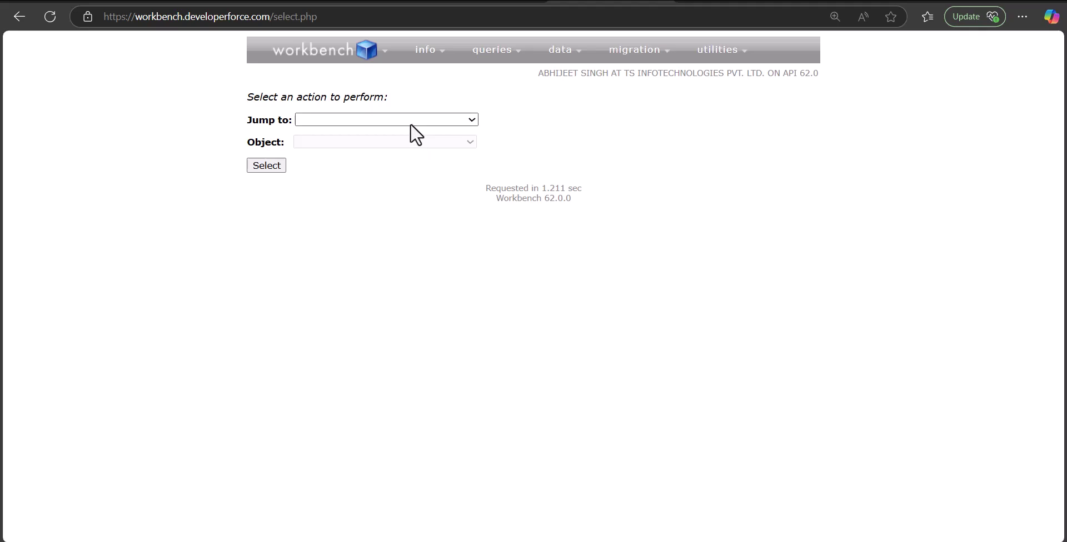
- Open REST Explorer via the Jump to list and focus the service URI field
click(408, 122)
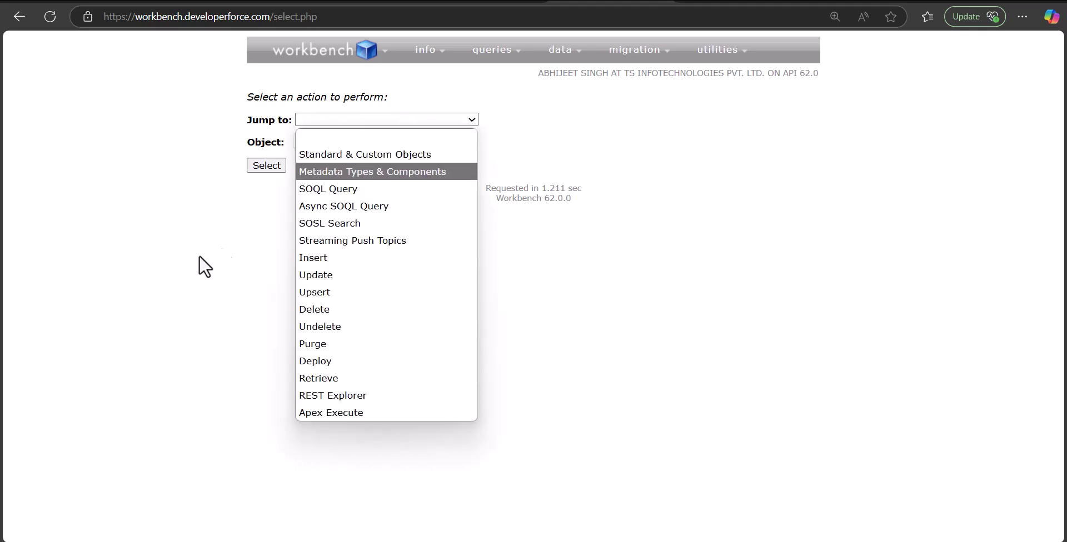
click(355, 393)
click(266, 168)
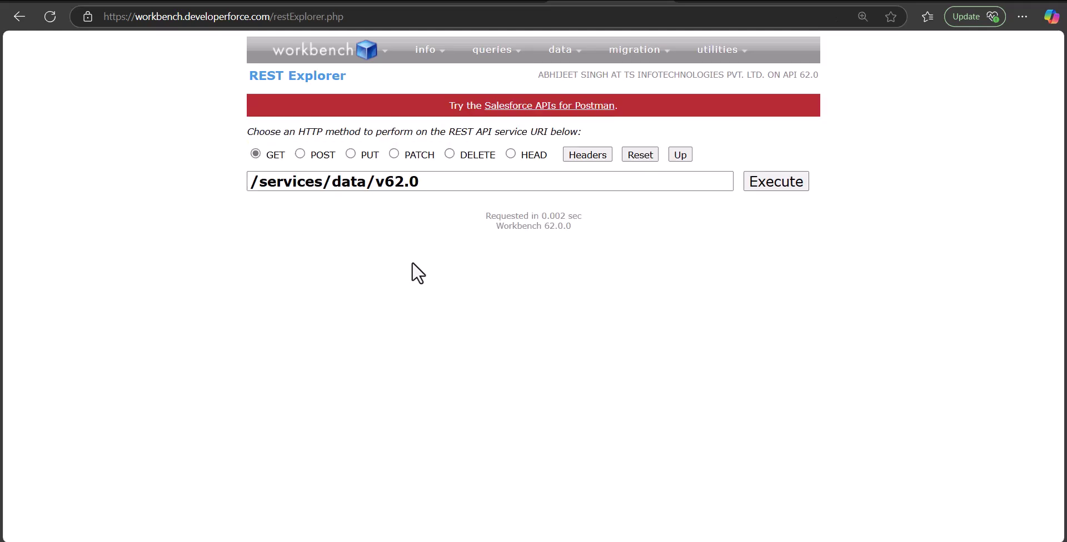
click(458, 184)
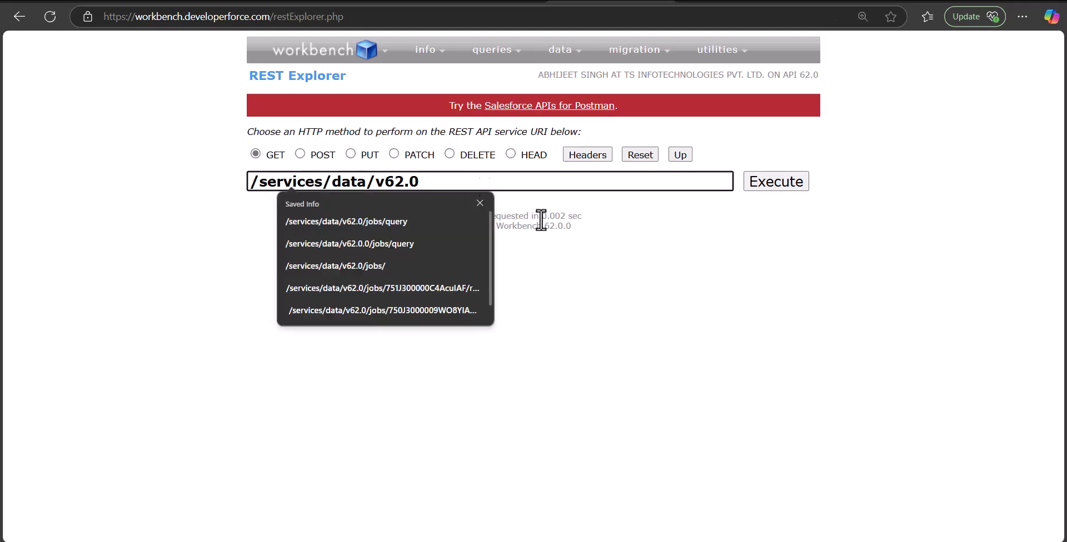
click(620, 312)
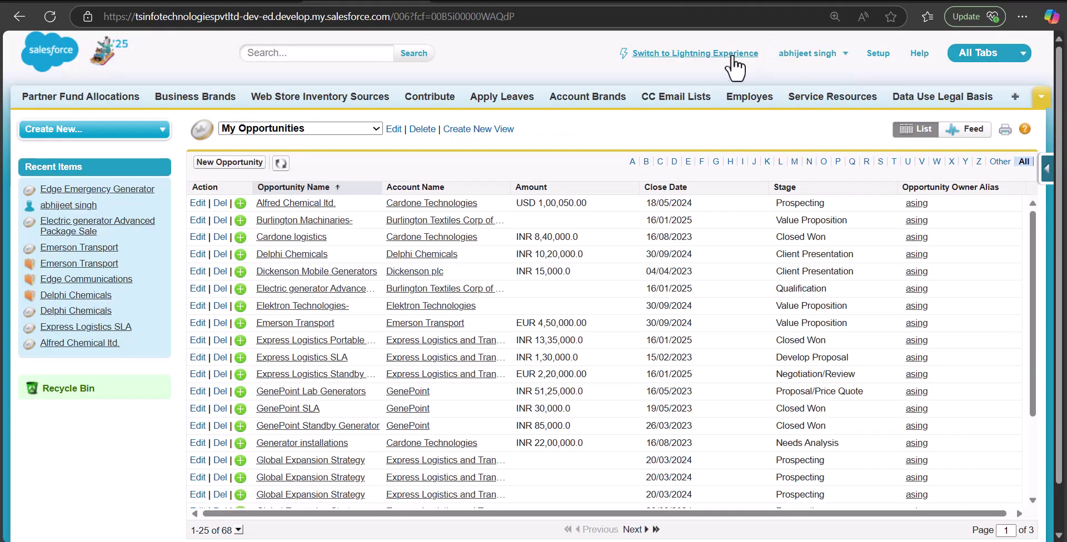
- Switch to Lightning Experience and show the Closing This Month opportunities list view
click(728, 59)
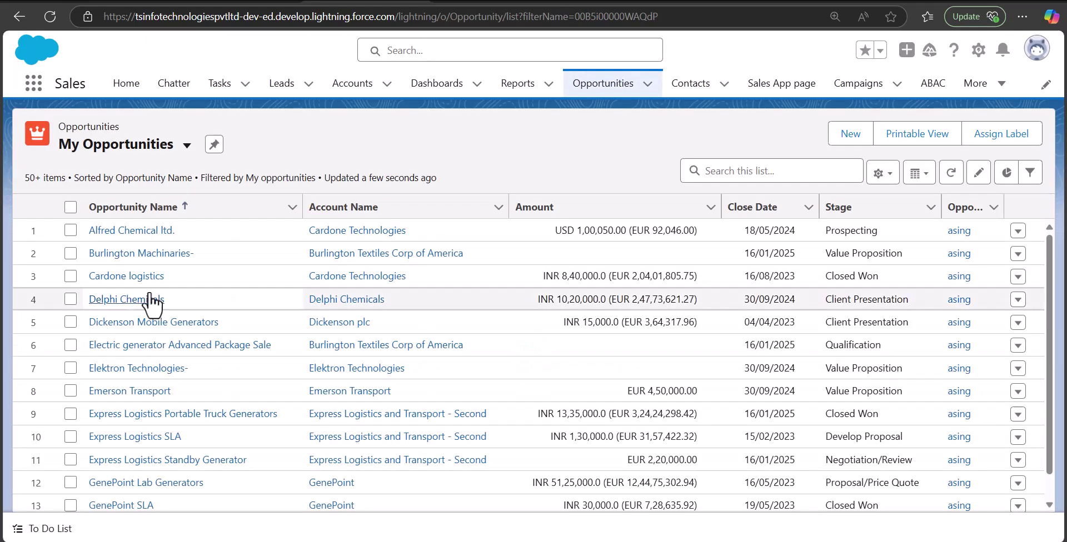
click(143, 174)
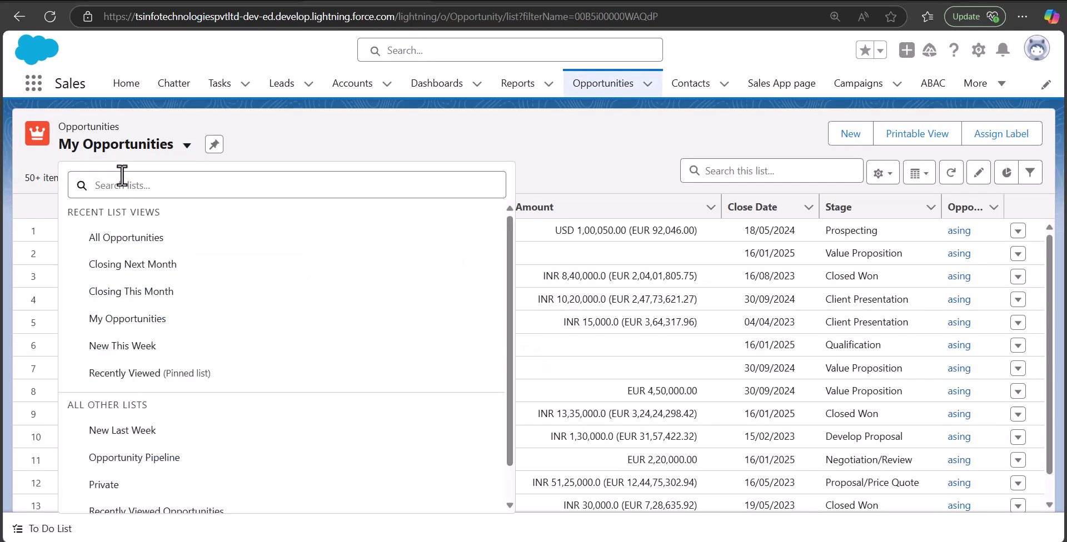
click(139, 269)
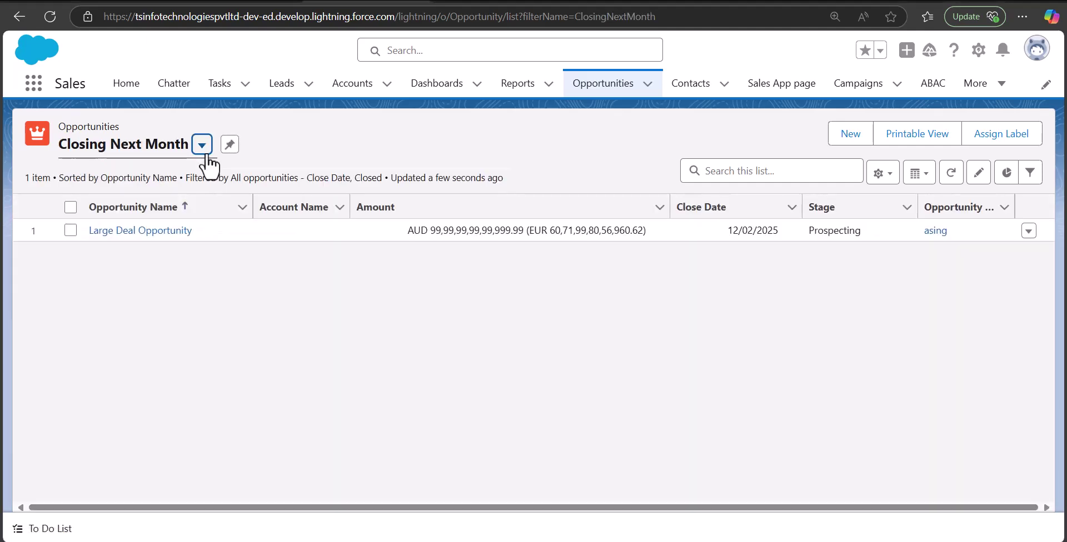
click(204, 149)
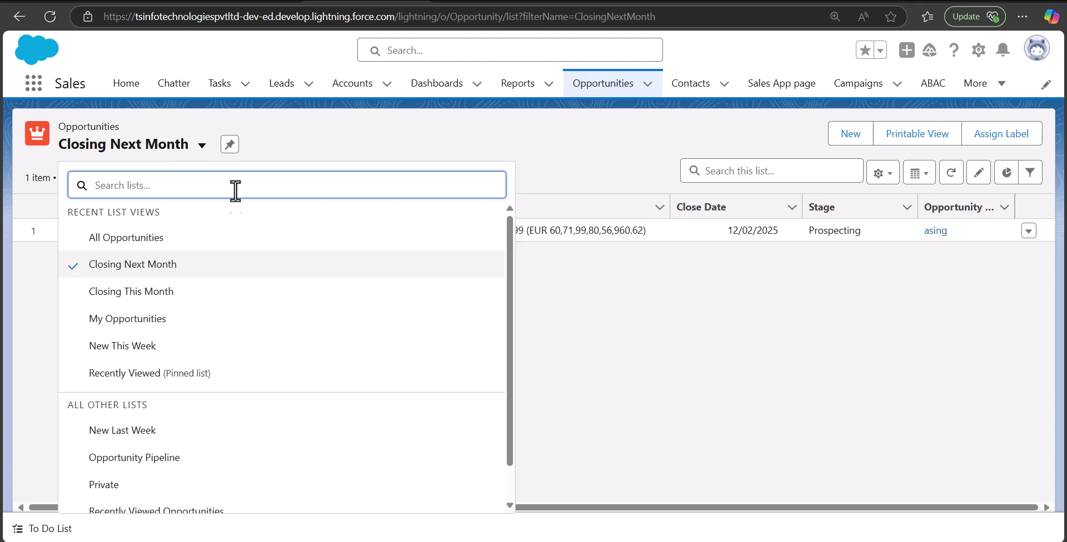
click(151, 303)
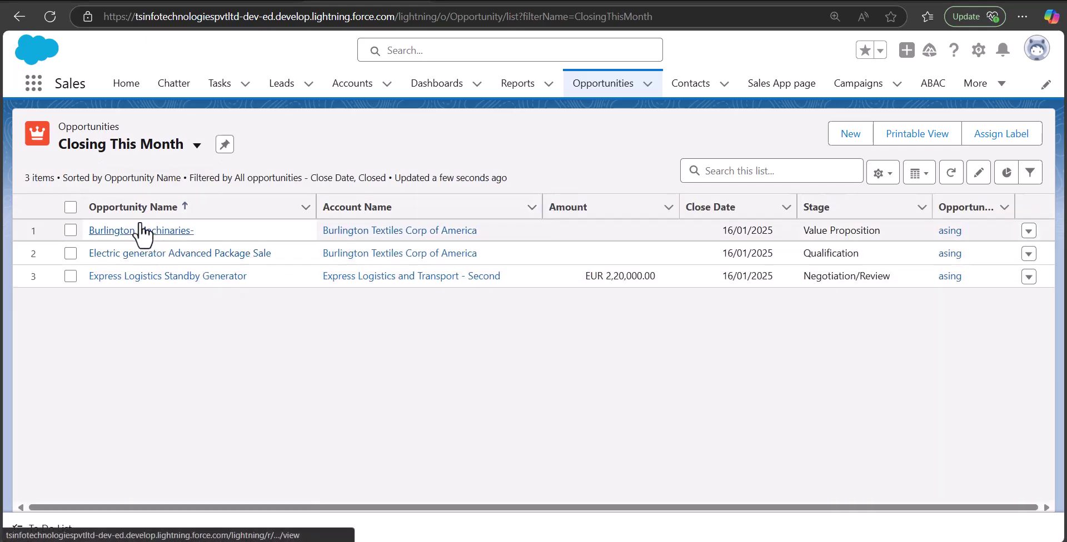
- Select the ClosingThisMonth list view name in the page address
click(423, 208)
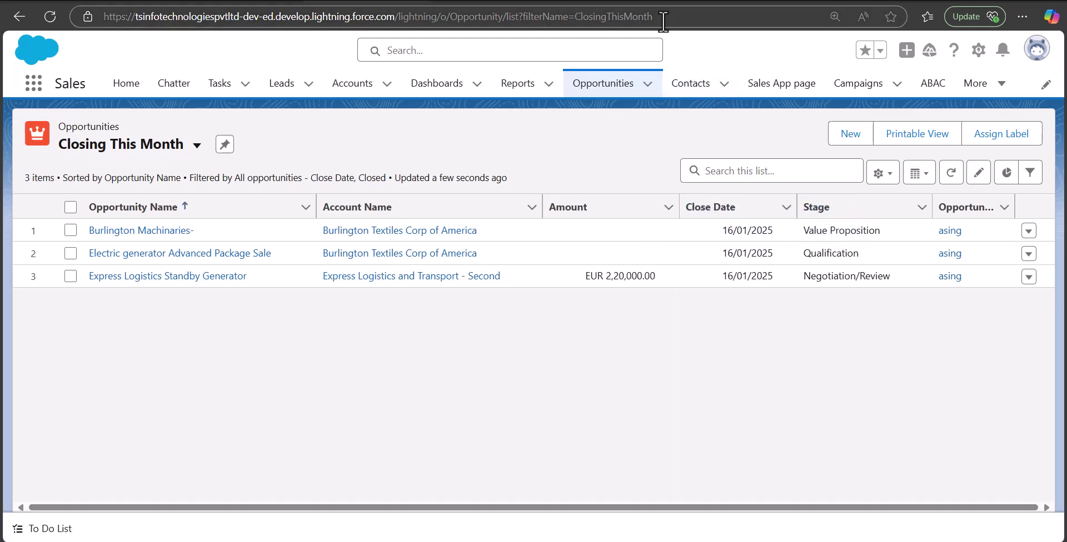
drag(653, 16, 576, 16)
key(ctrl+c)
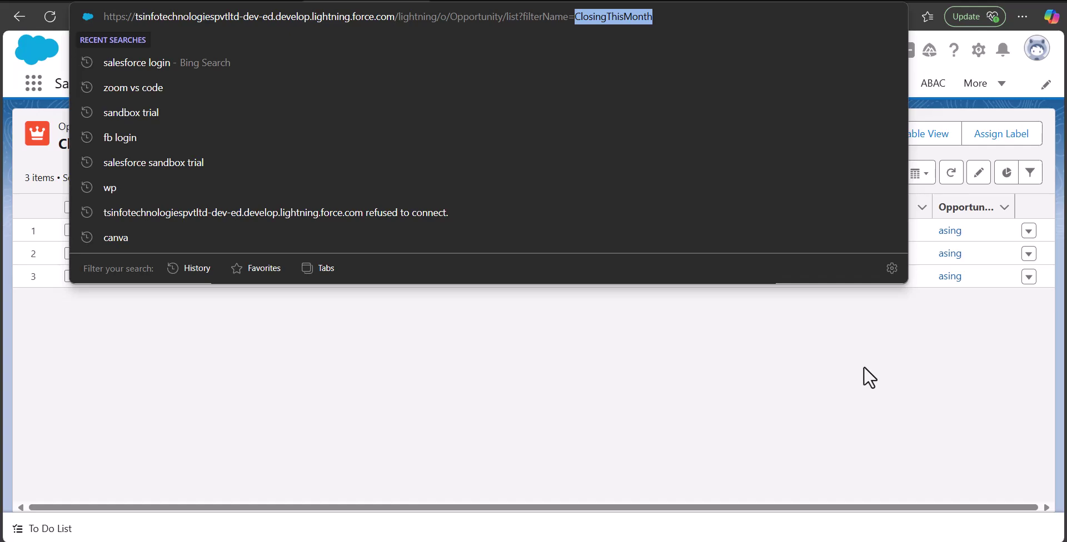
click(845, 371)
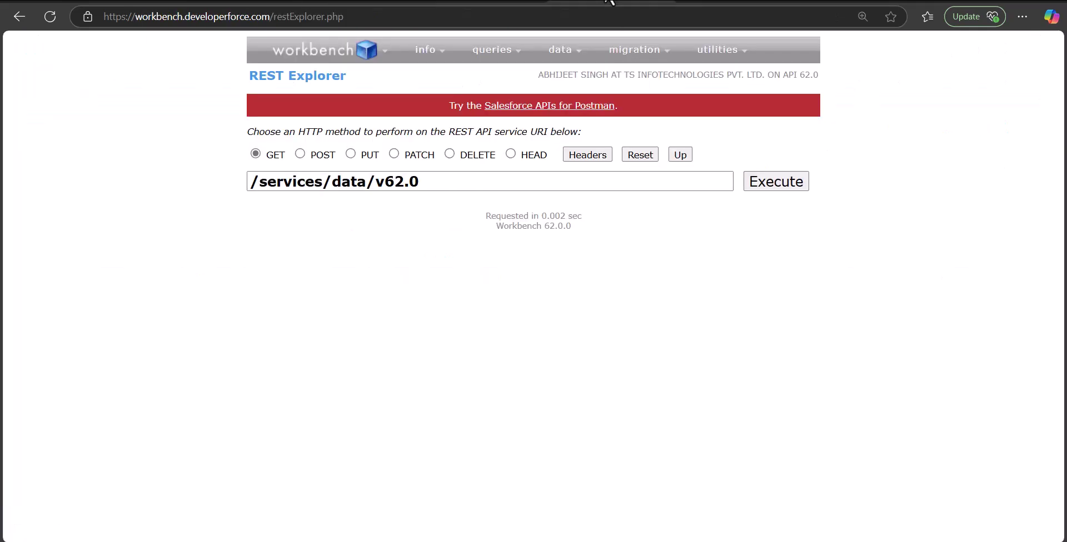
- Execute a GET on /services/data/v62.0/sObjects/opportunity/listviews/ClosingThisMonth/describe in REST Explorer
click(452, 181)
text(/sObjects)
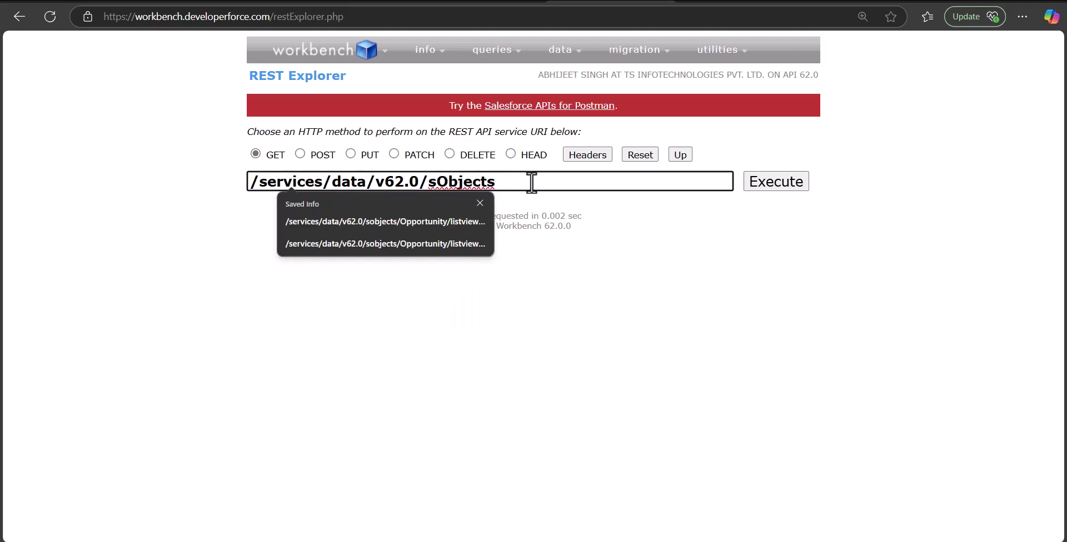
text(/opportunity/li)
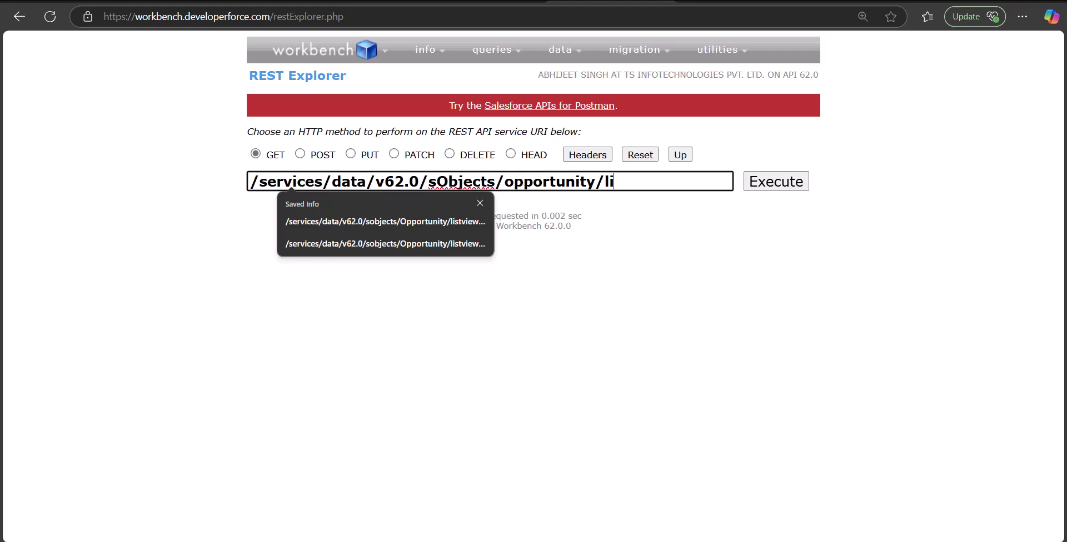
text(stviews/)
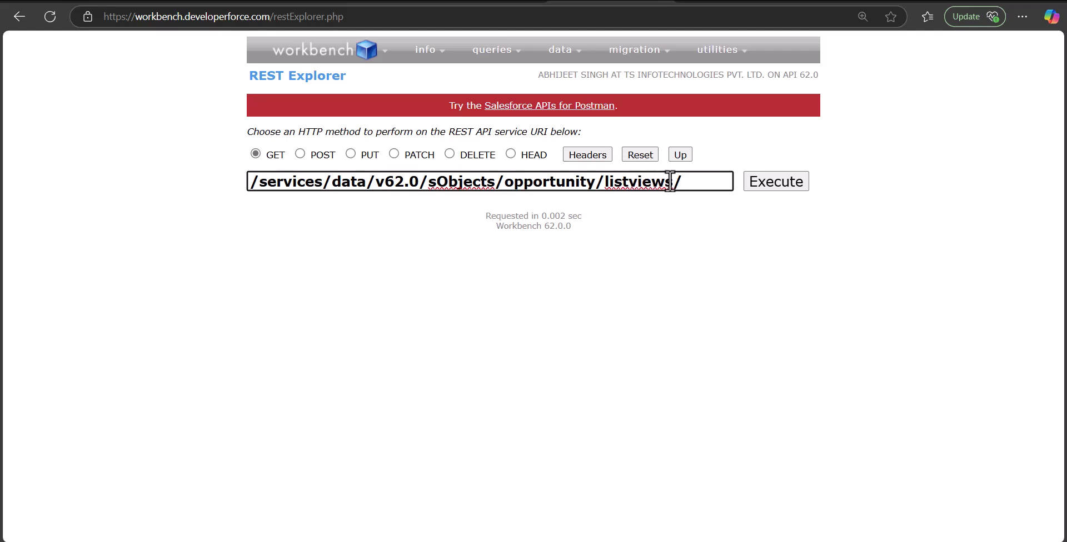
key(ctrl+v)
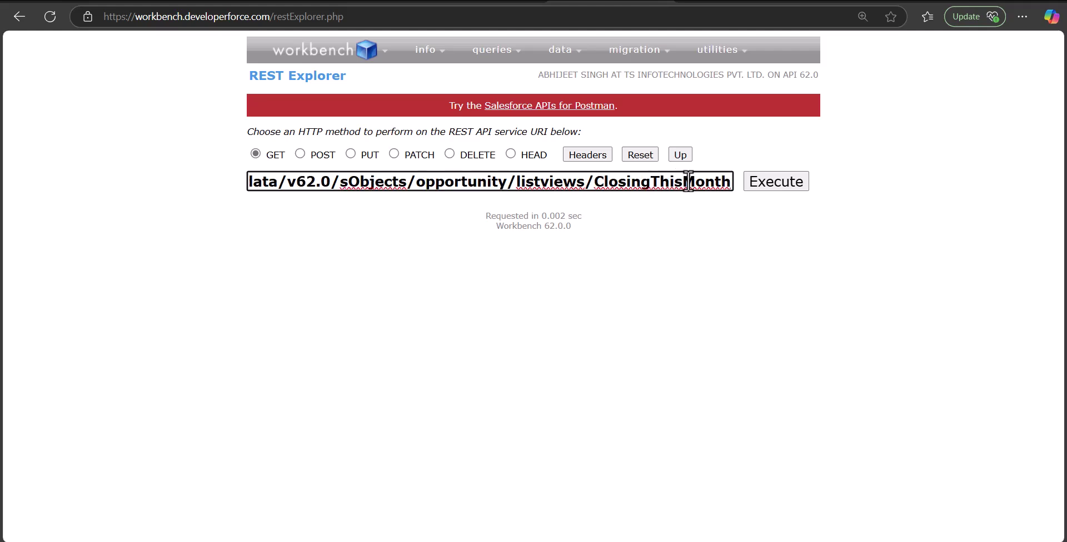
text(/describe)
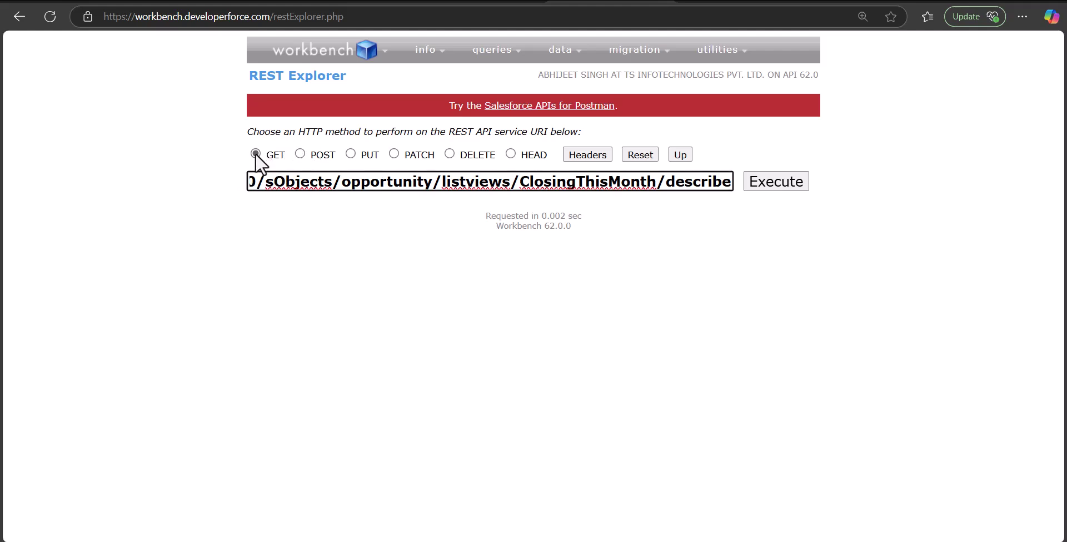
click(770, 190)
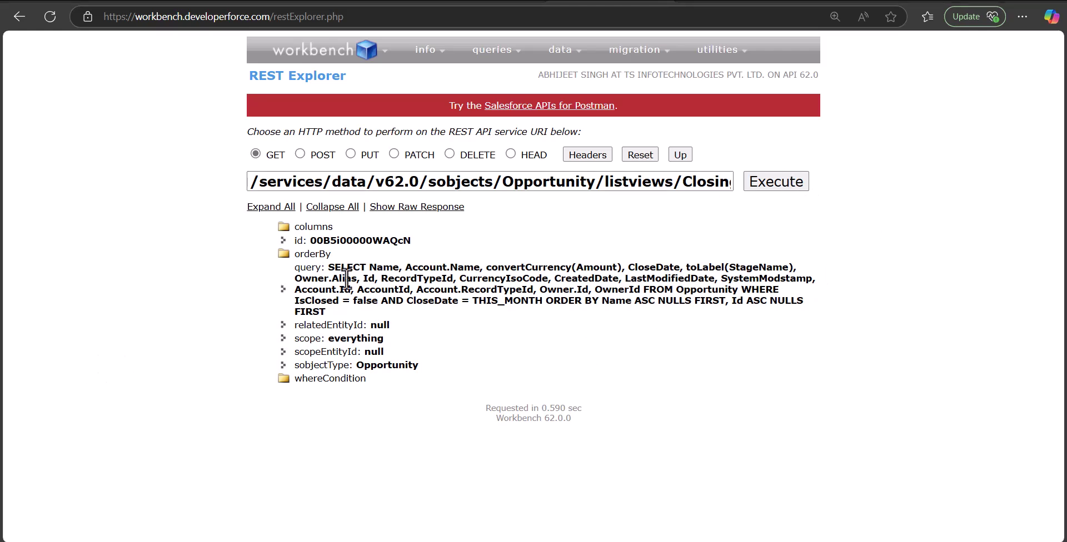
- Select the list view's SOQL query text in the describe response
drag(329, 271, 396, 319)
key(ctrl+c)
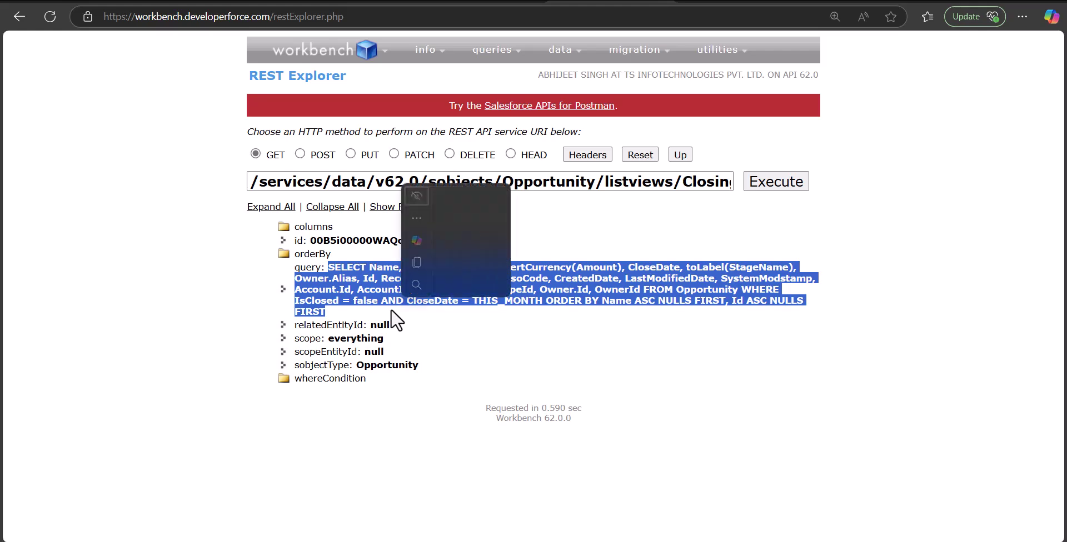
click(464, 336)
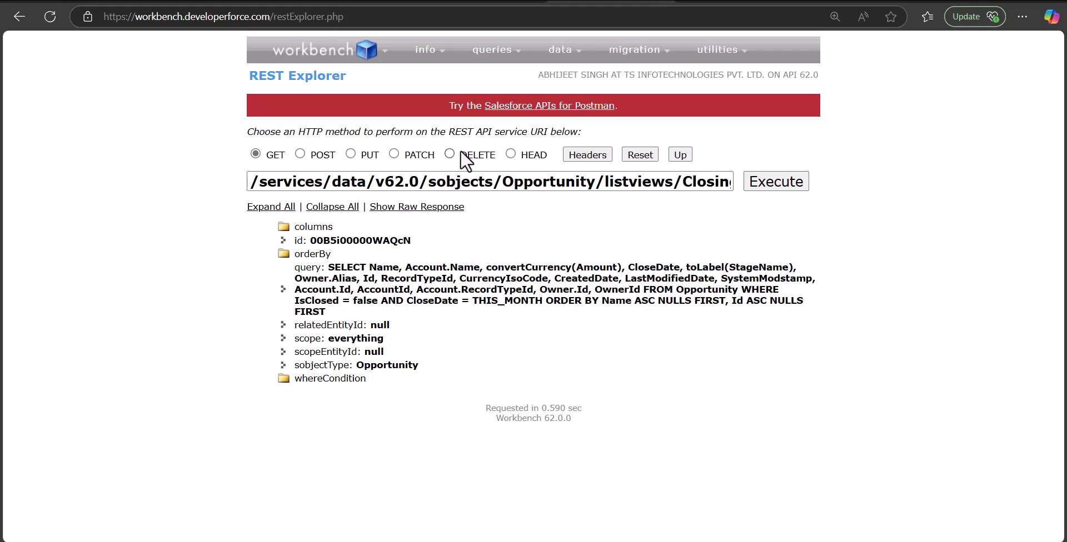
mouse_move(501, 55)
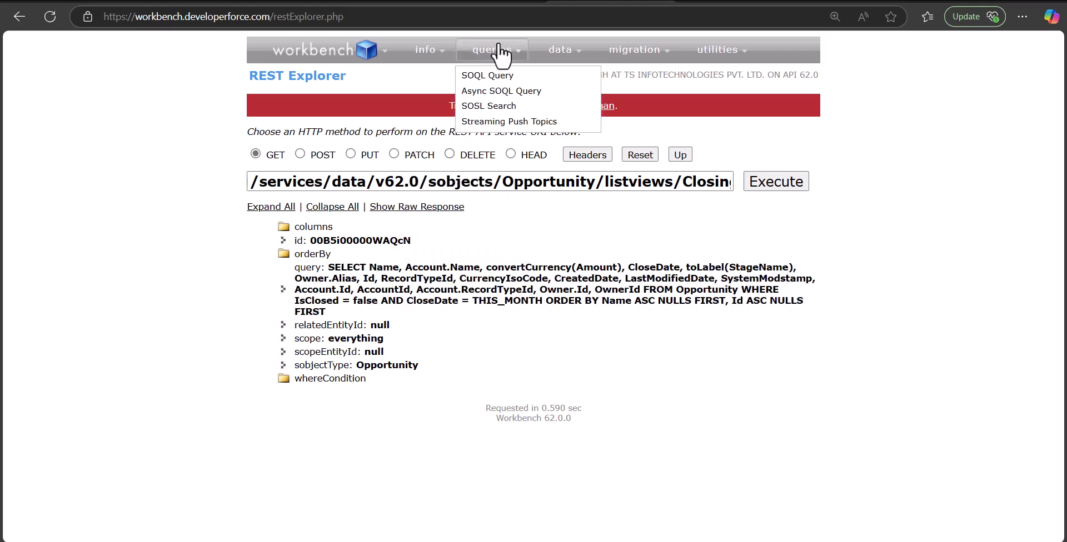
- On the SOQL Query page, paste the list view query, choose Opportunity, and select Bulk CSV output
click(495, 78)
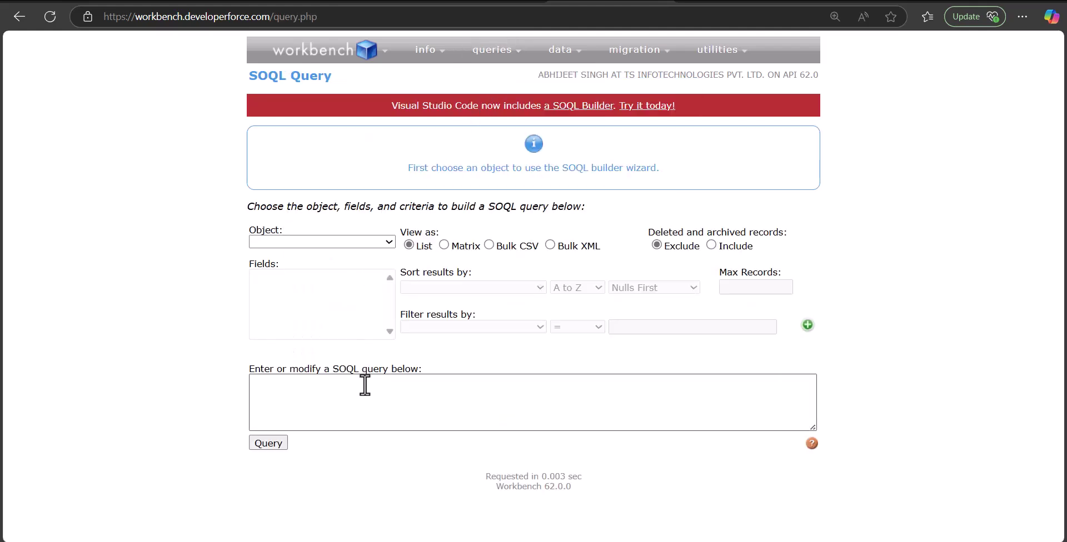
click(365, 385)
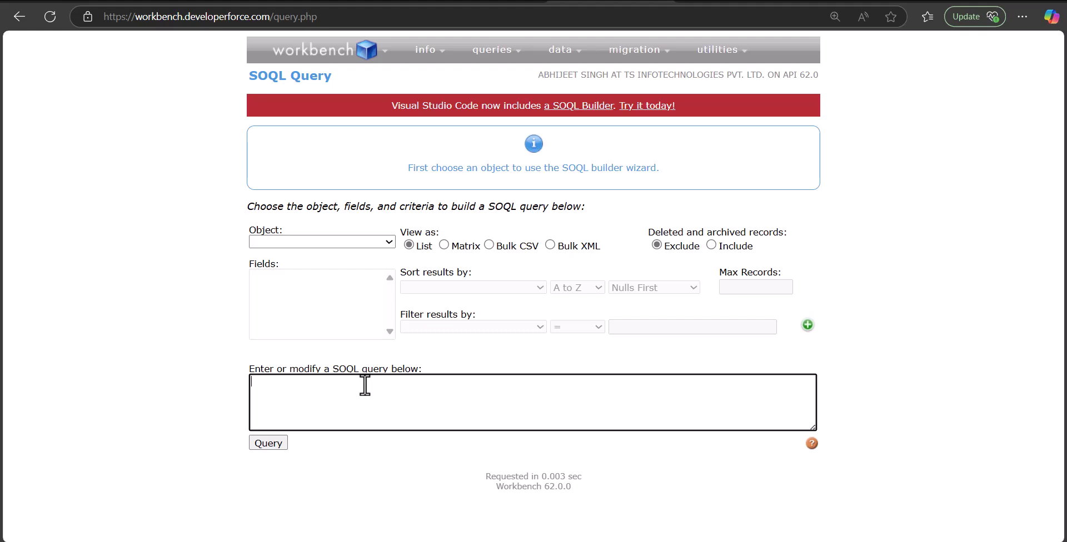
key(ctrl+v)
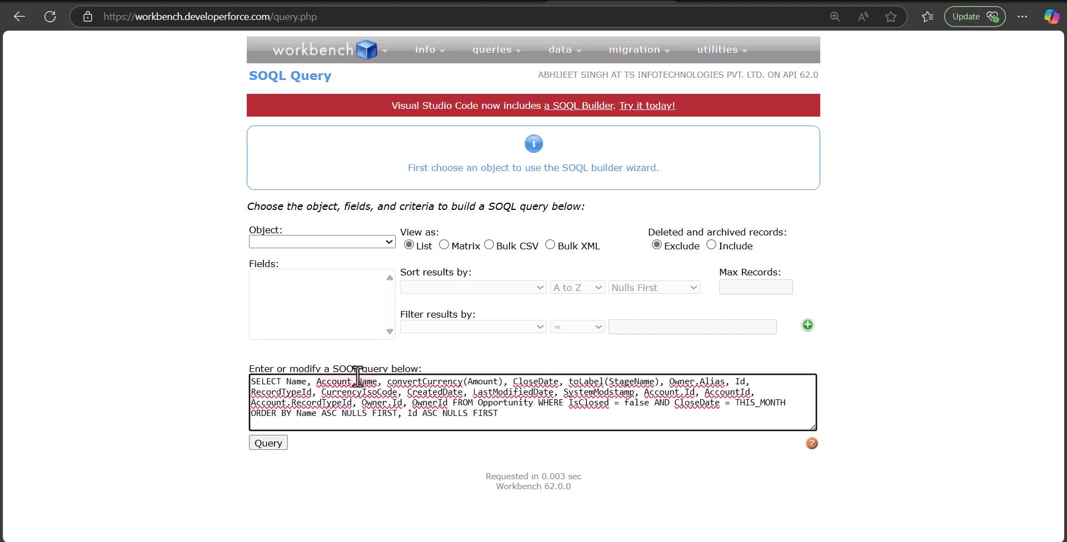
click(316, 242)
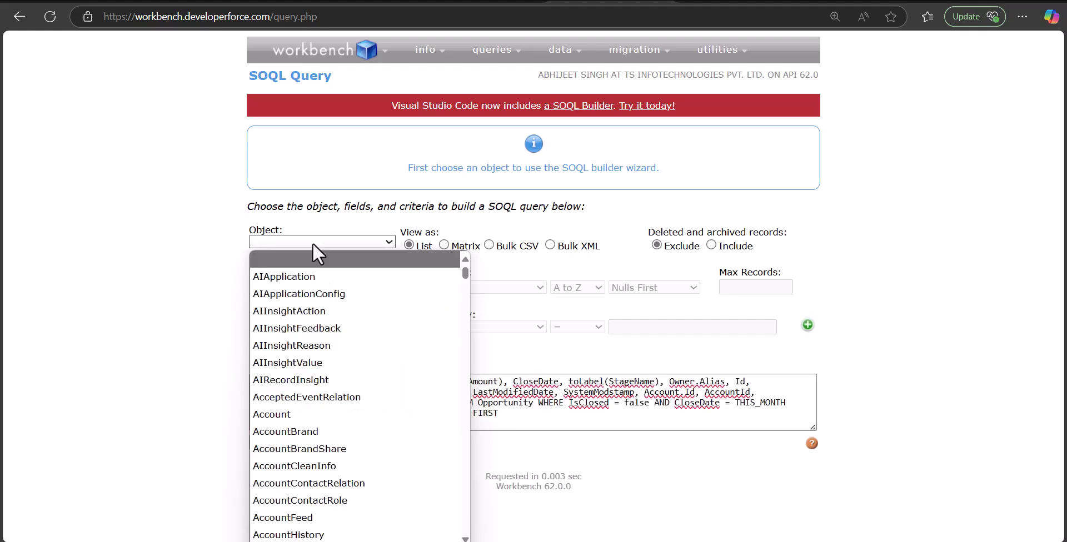
text(opp)
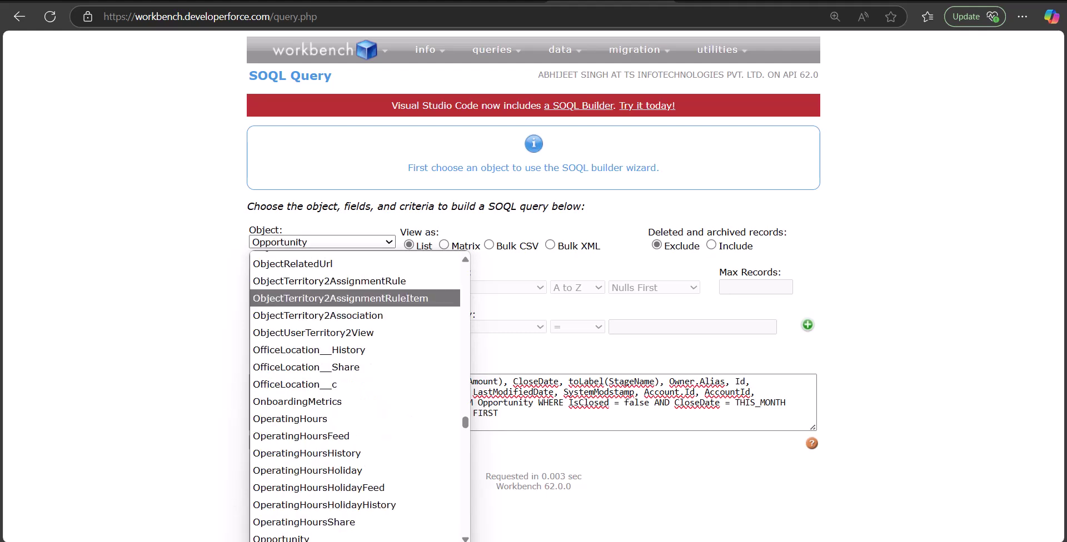
key(Return)
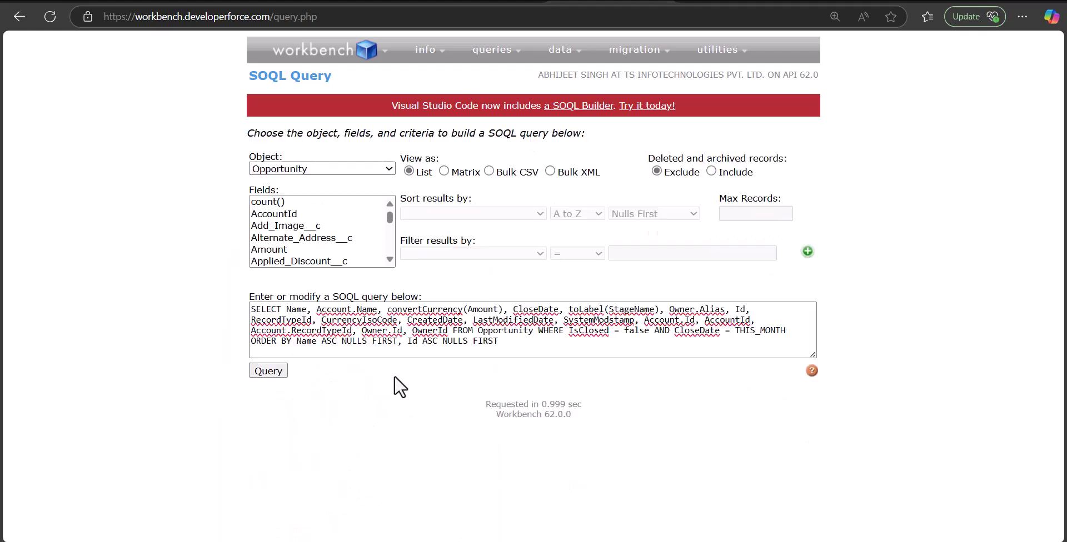
click(489, 172)
- Review Workbench's Settings page, then go back to the SOQL Query page
mouse_move(304, 55)
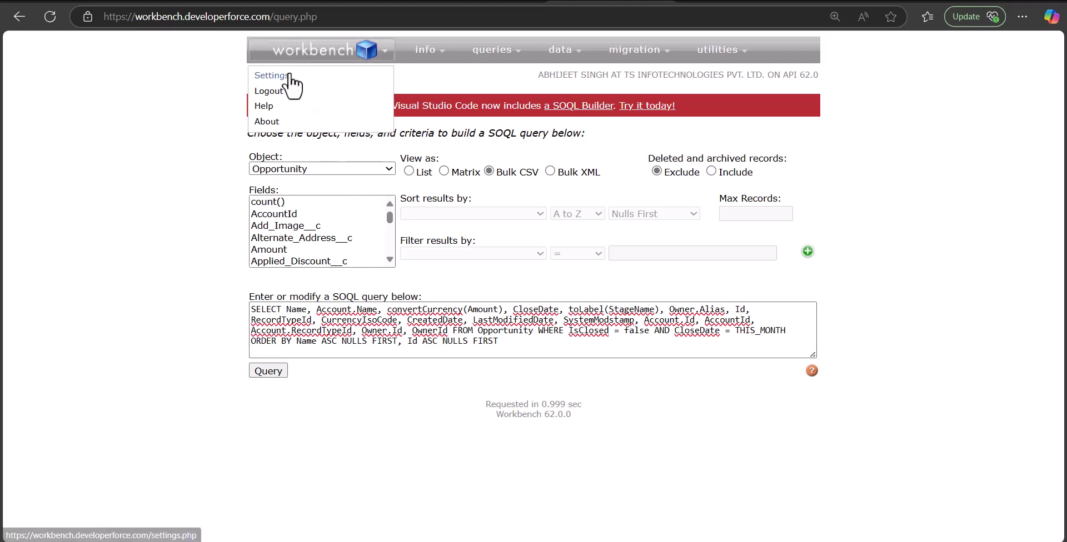
click(281, 76)
scroll(302, 300, down, 10)
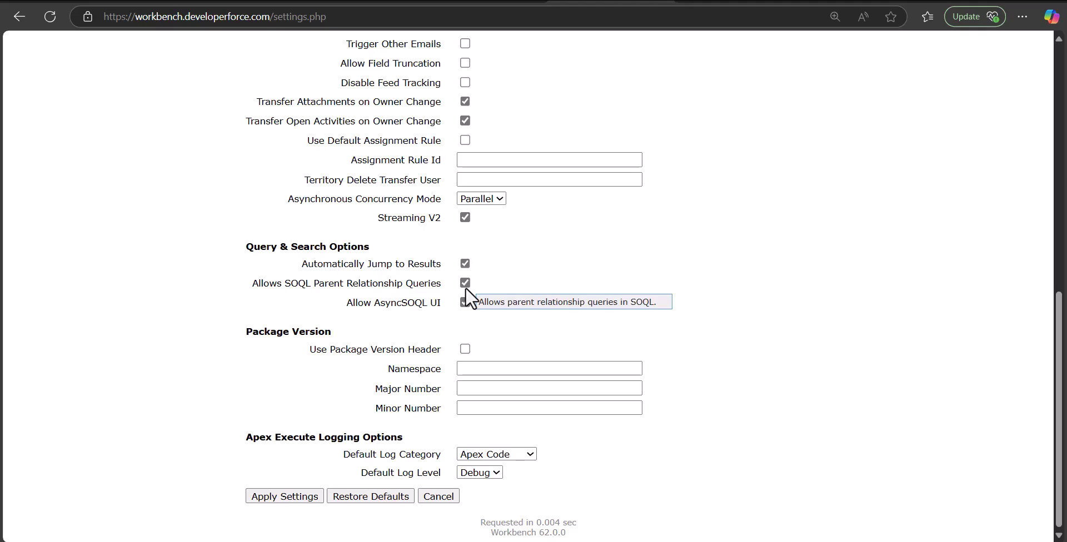
scroll(478, 256, up, 10)
mouse_move(476, 51)
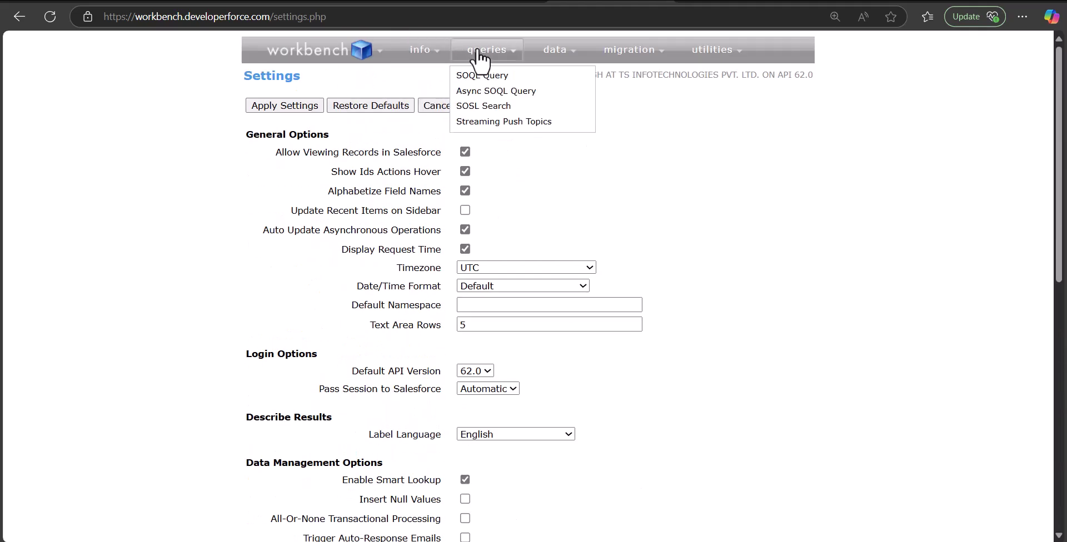
click(478, 81)
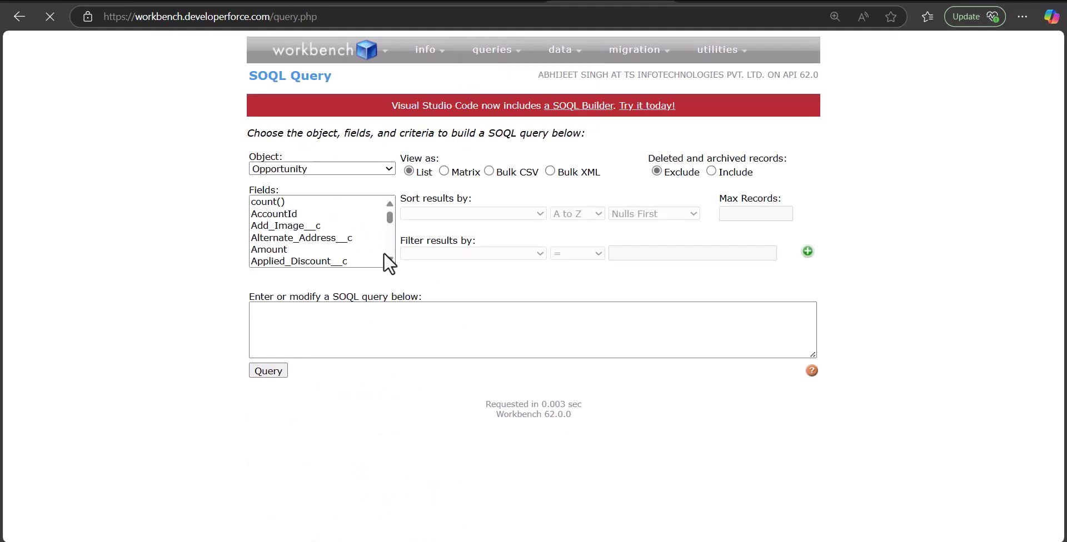
- Run the query as a Bulk CSV job and open the downloaded three-record result file
click(489, 171)
click(260, 371)
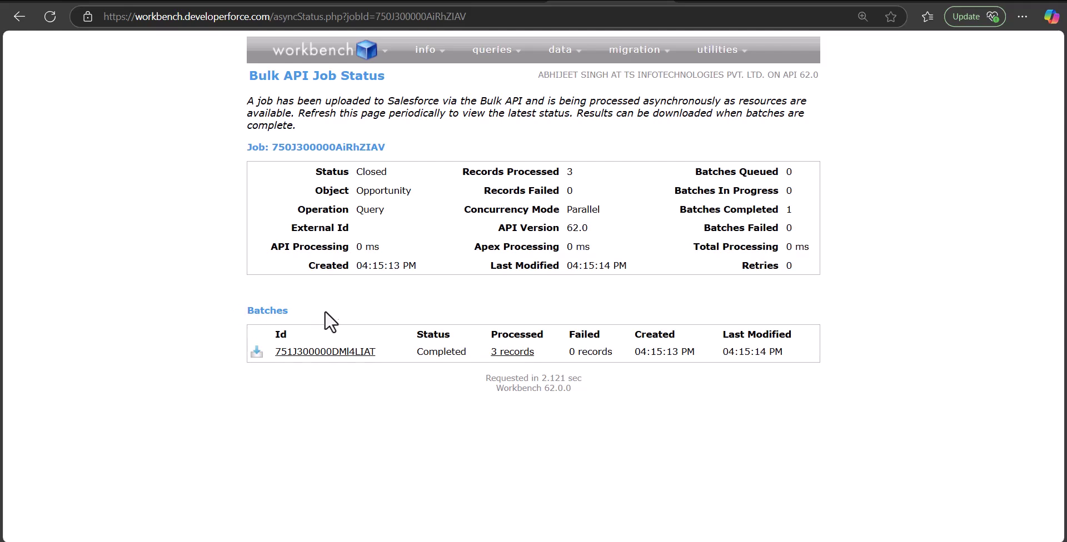
click(257, 356)
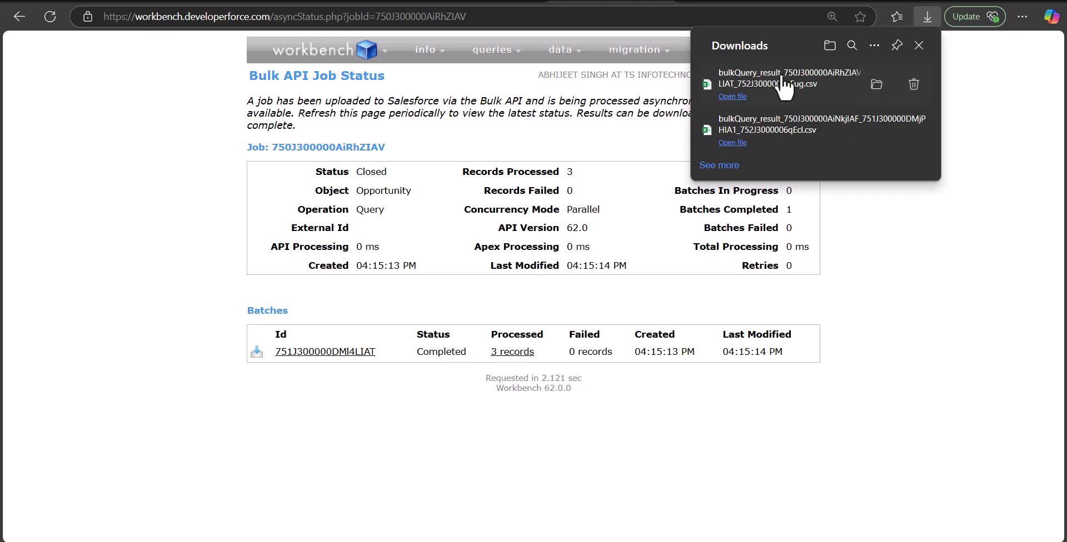
click(733, 96)
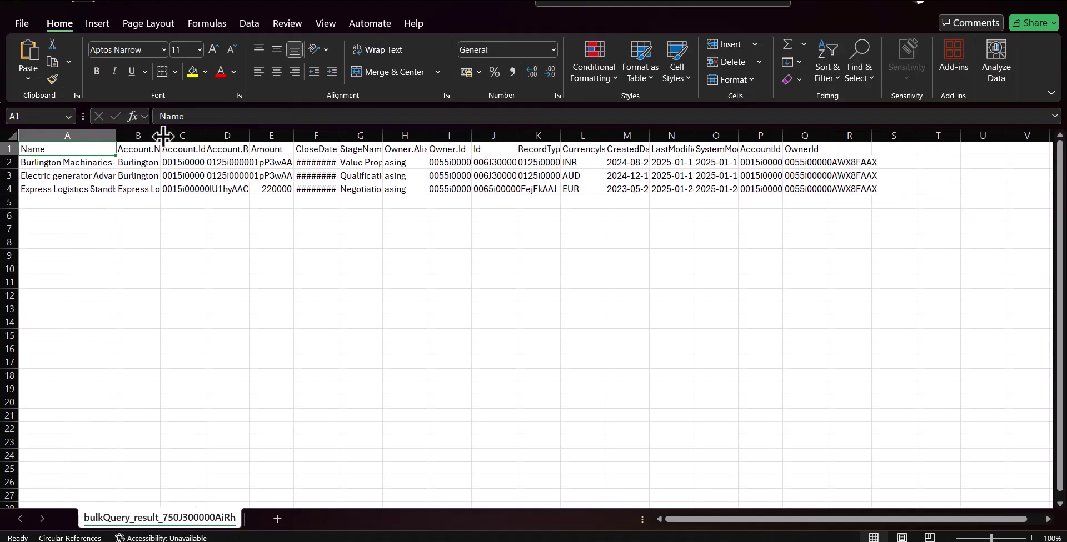
- Widen the account and CloseDate columns so values like 16-01-2025 show fully
click(206, 242)
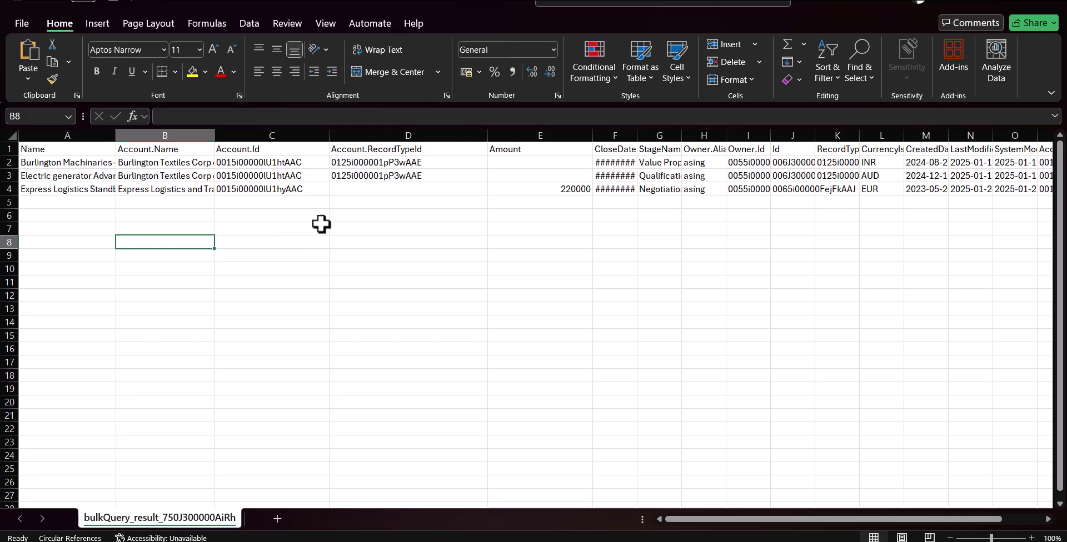
scroll(532, 152, right, 2)
drag(519, 136, 566, 135)
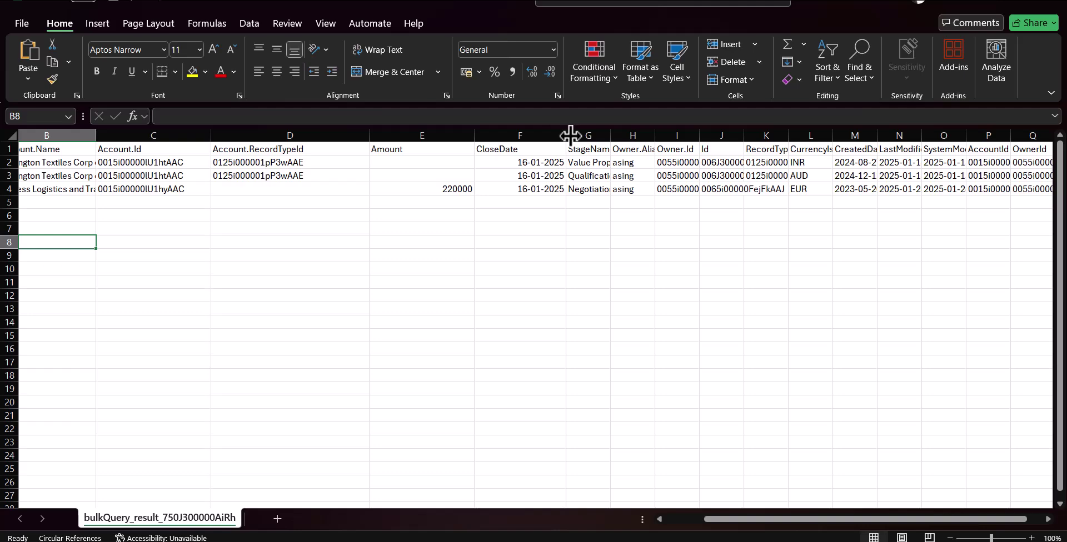
scroll(694, 488, left, 2)
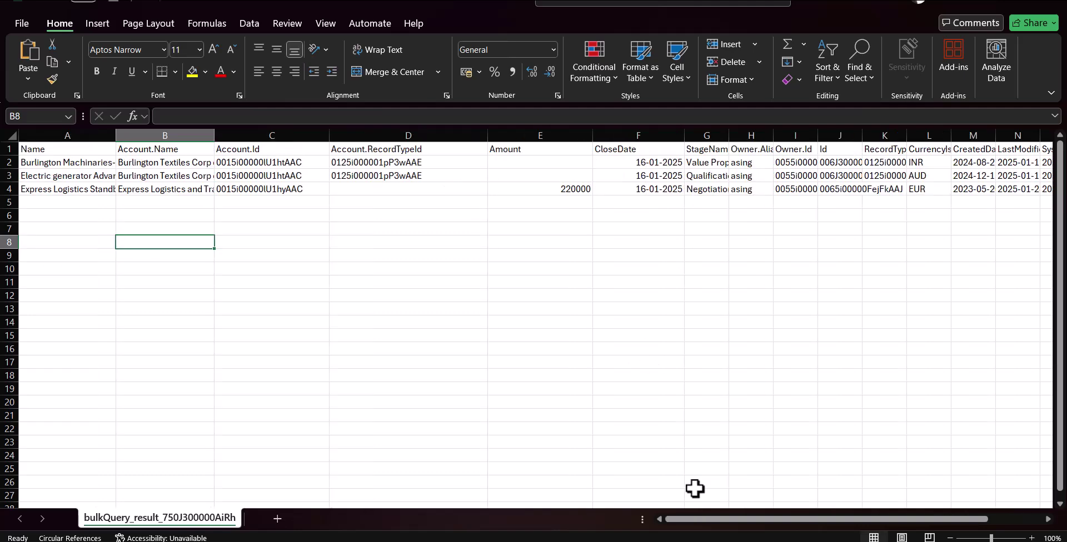